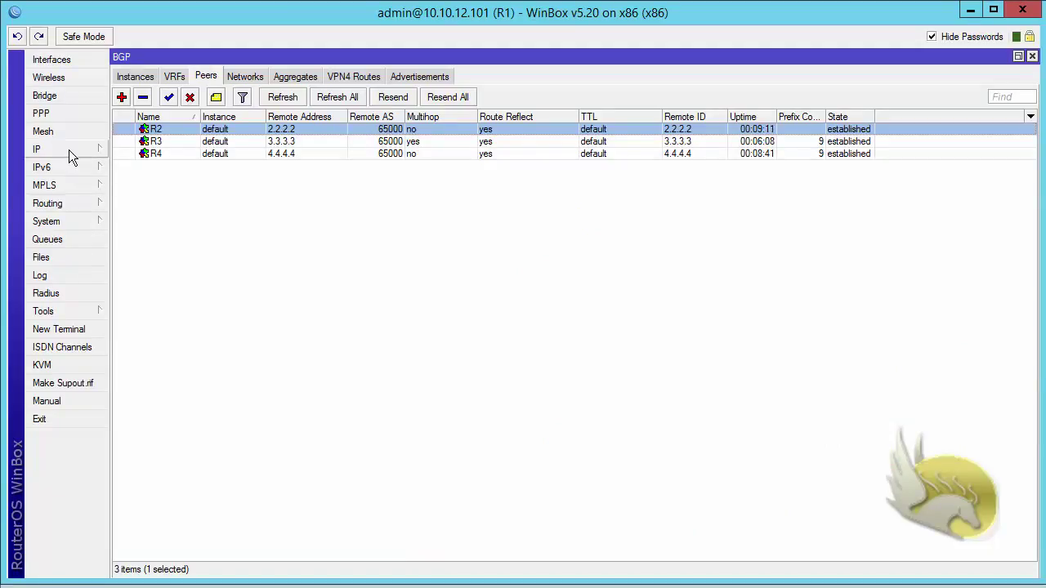
# Open R1's Interface List, showing ether1–ether6 and the lo0 bridge.
pyautogui.click(65, 67)
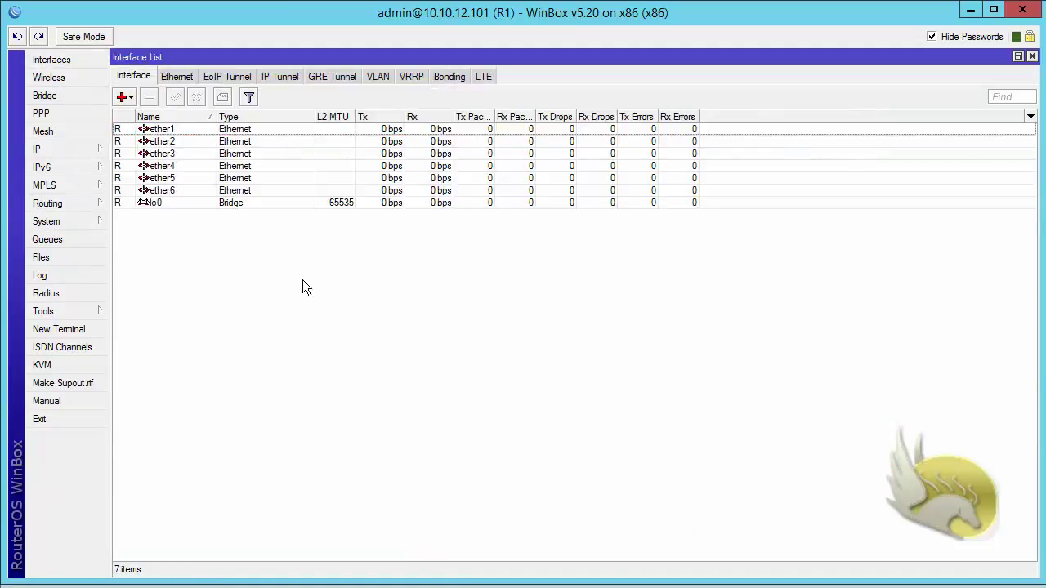
# Create a bridge interface named lo11 on R1.
pyautogui.click(127, 98)
pyautogui.click(173, 220)
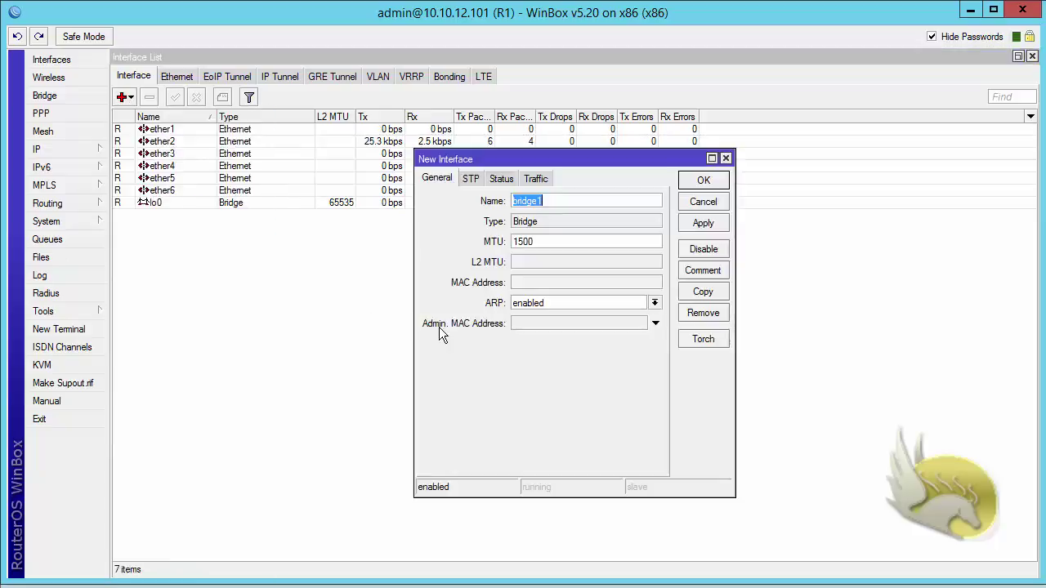
pyautogui.write('lo11')
pyautogui.press('Return')
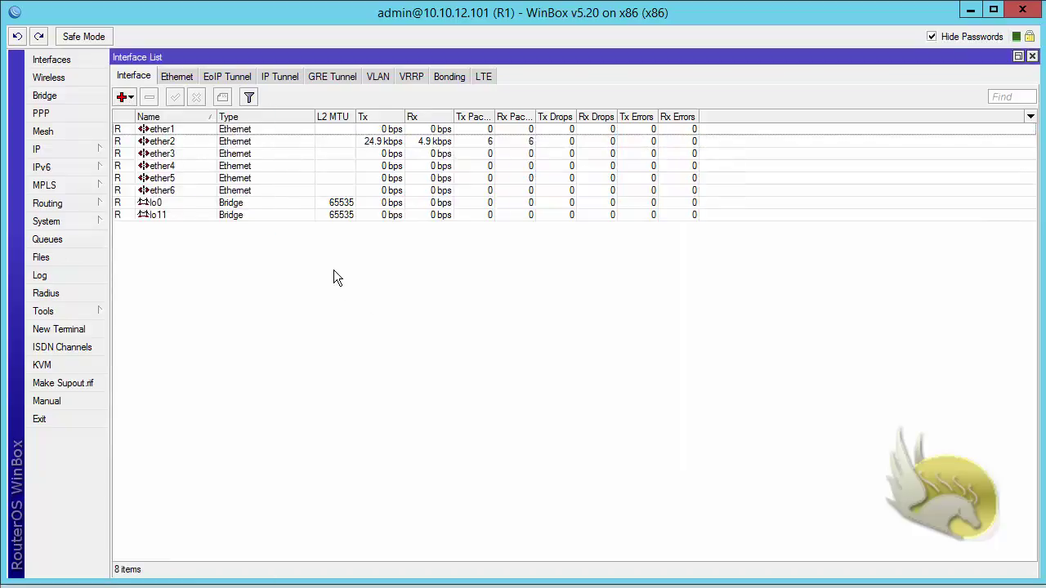
pyautogui.click(1032, 57)
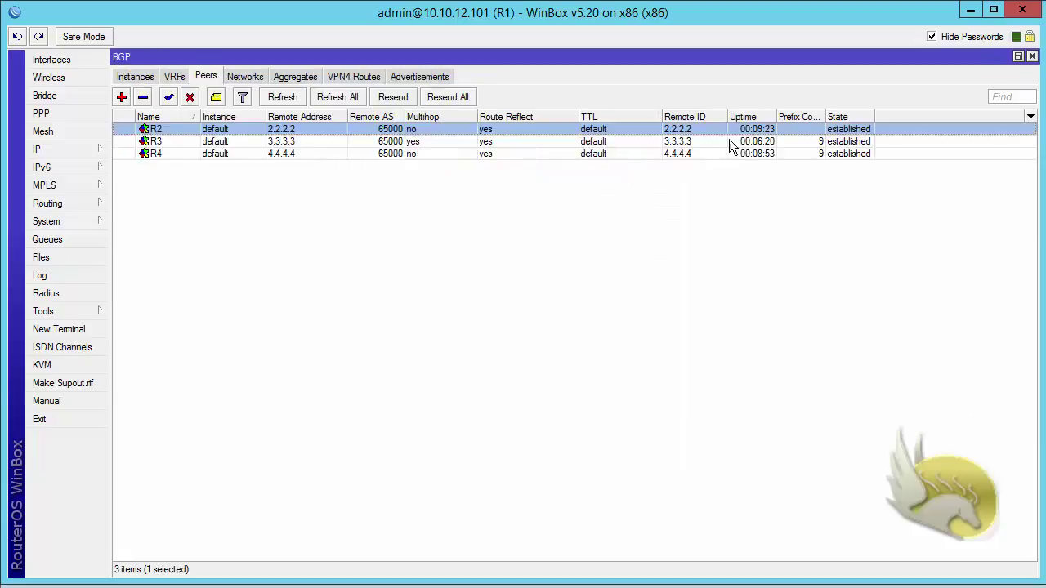
# Add the IP address 11.11.11.101/24 on interface lo11.
pyautogui.click(99, 152)
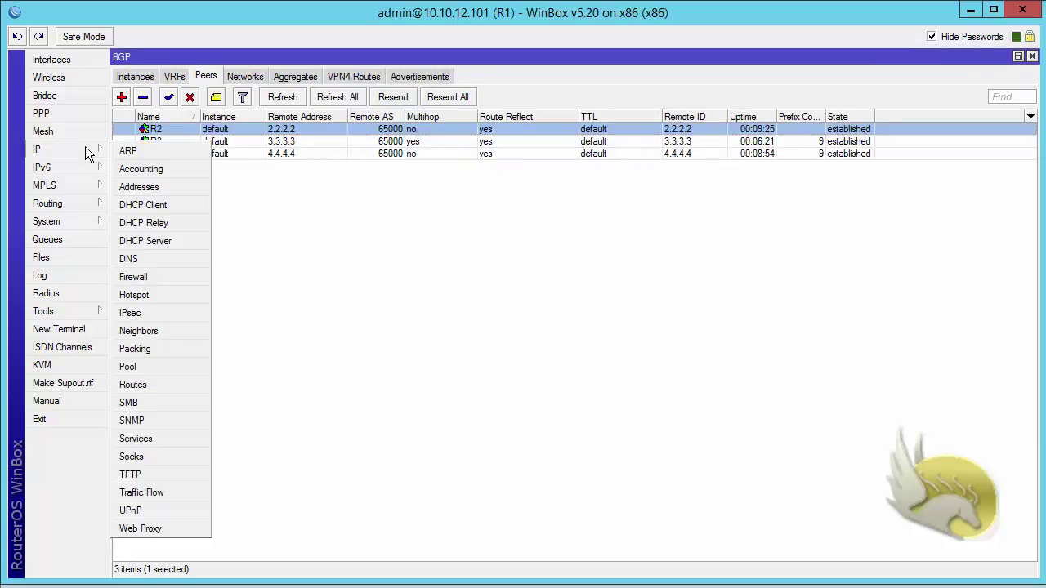
pyautogui.click(140, 189)
pyautogui.click(118, 75)
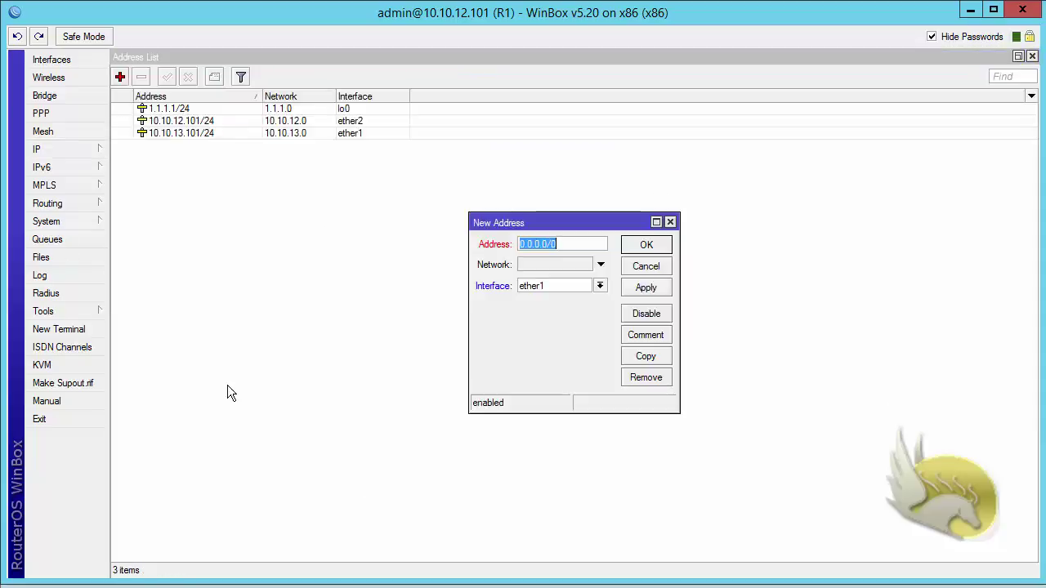
pyautogui.write('11')
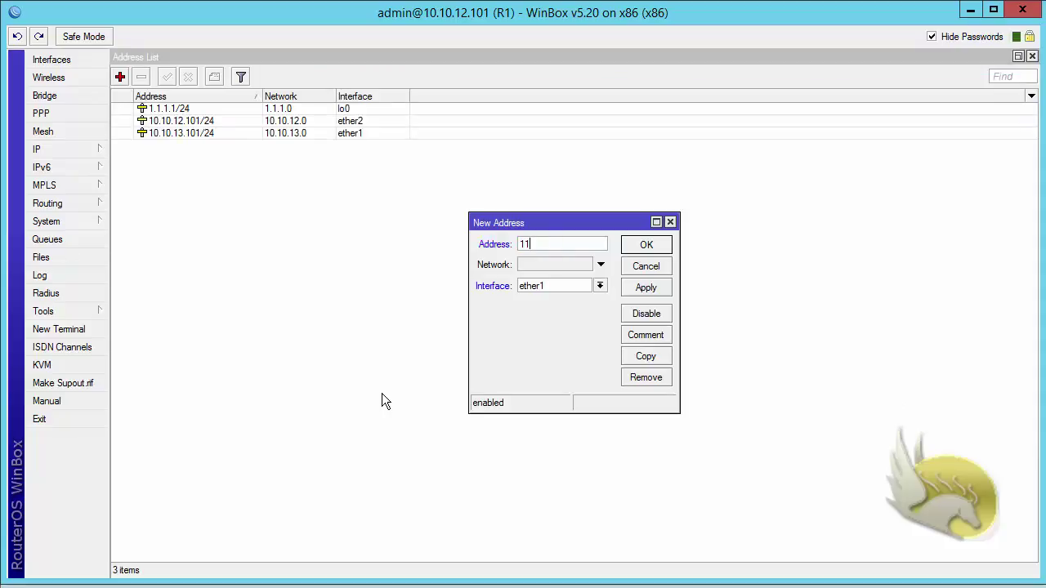
pyautogui.write('.11.11.101/24')
pyautogui.click(600, 285)
pyautogui.click(585, 368)
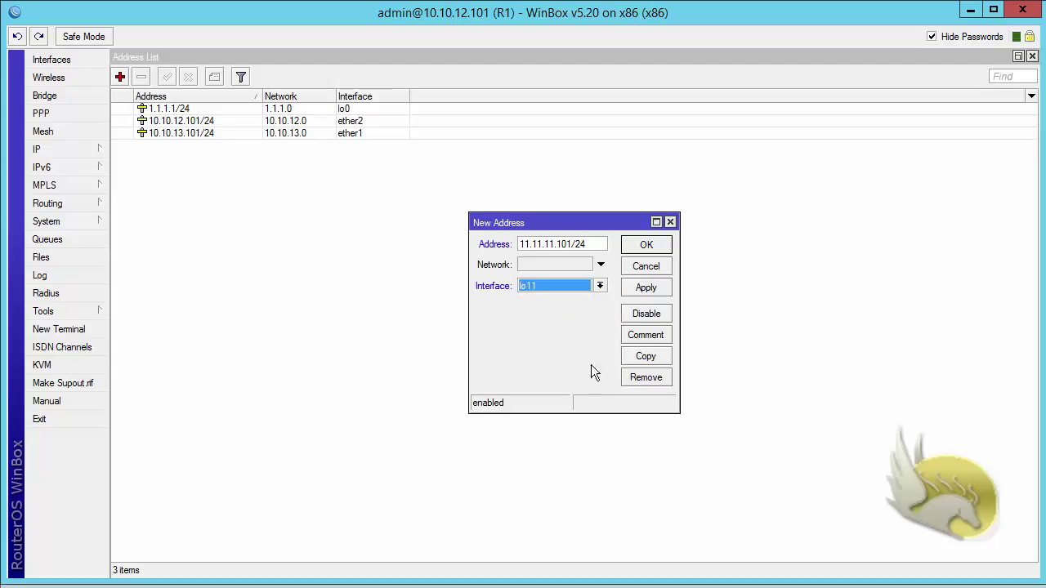
pyautogui.click(640, 287)
pyautogui.click(647, 245)
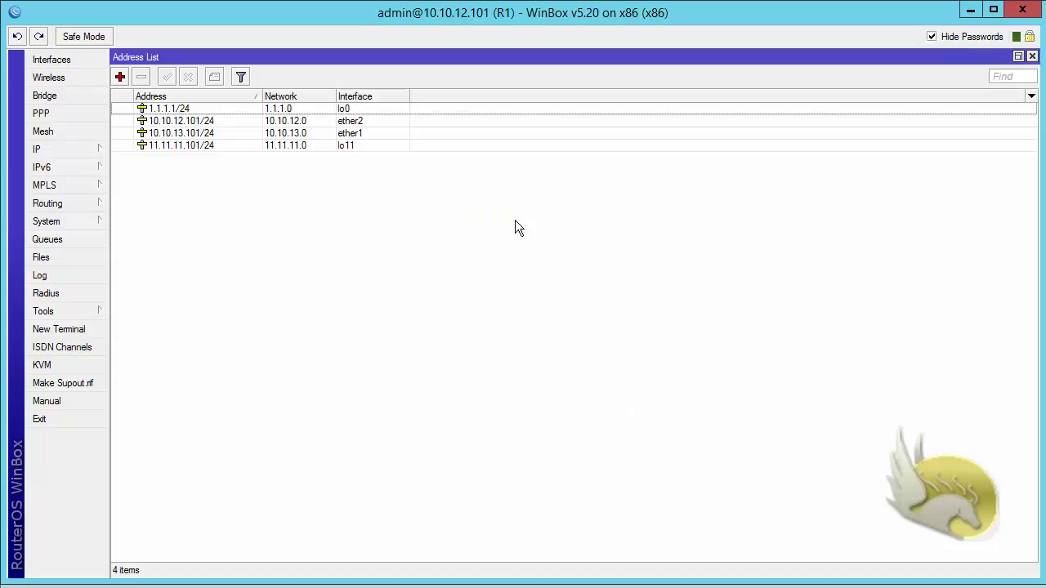
pyautogui.click(178, 147)
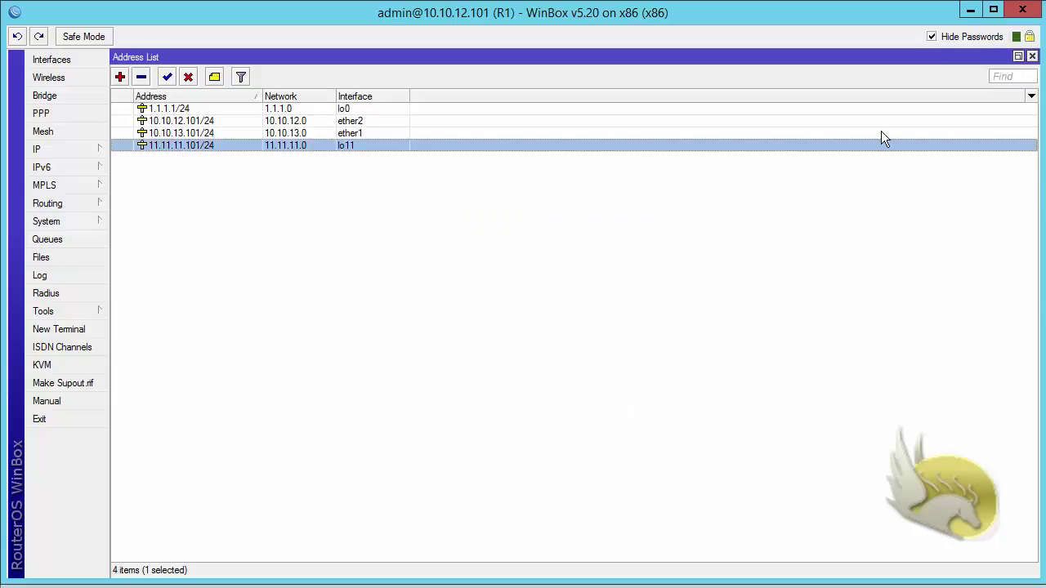
# Review R1's OSPF interfaces.
pyautogui.click(1032, 57)
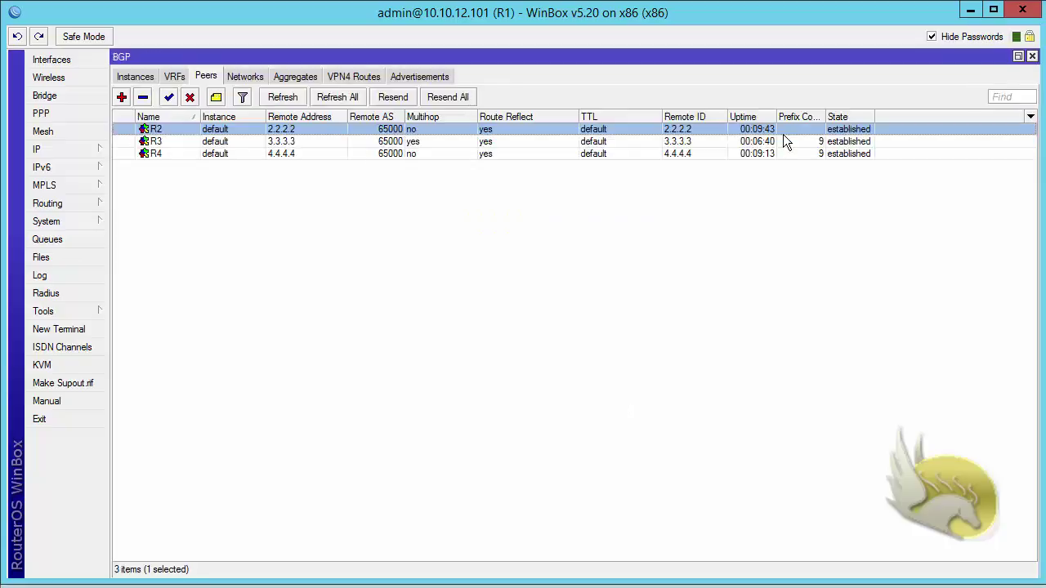
pyautogui.click(89, 202)
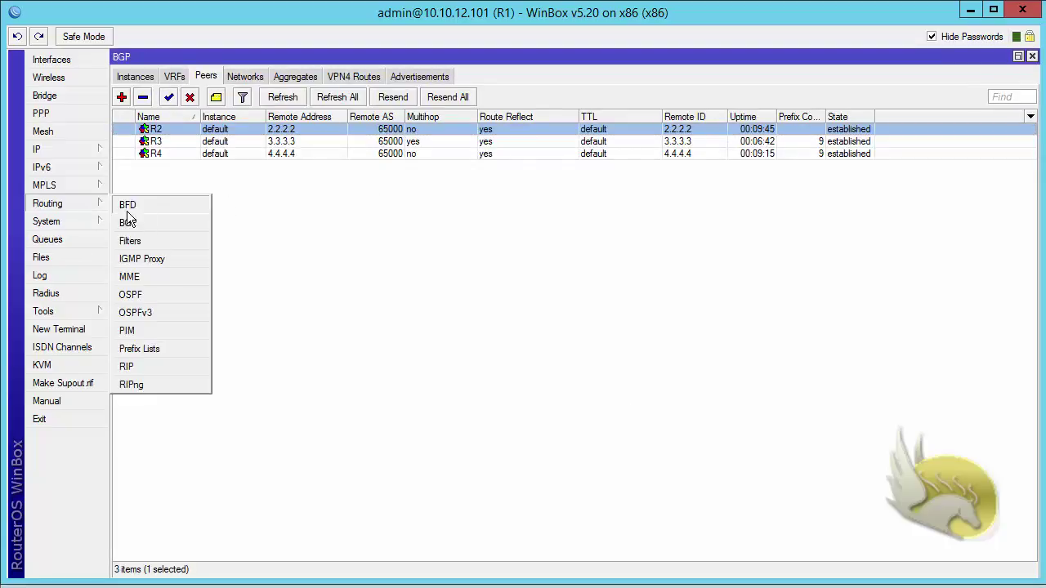
pyautogui.click(170, 293)
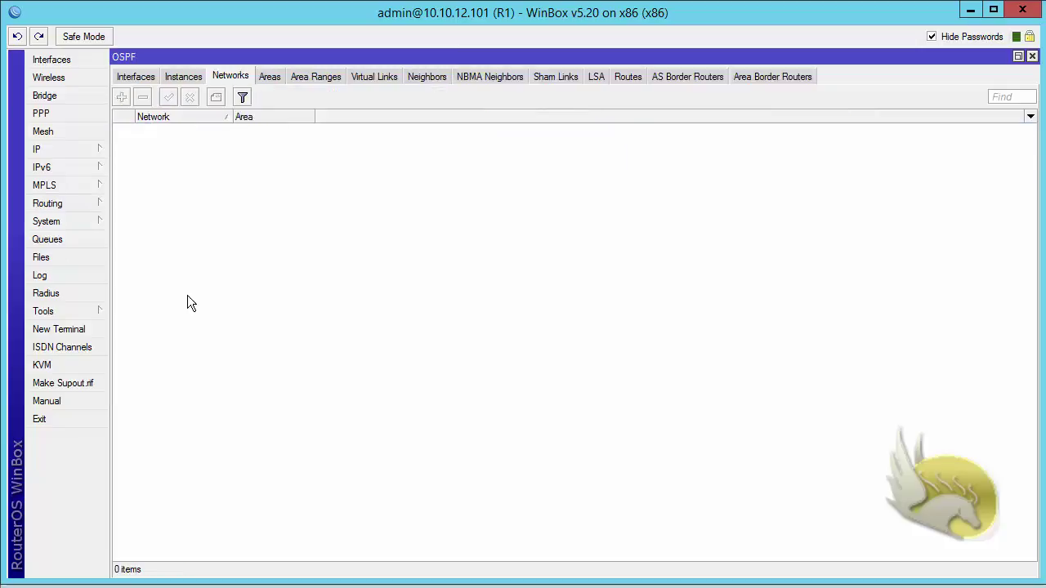
pyautogui.click(134, 77)
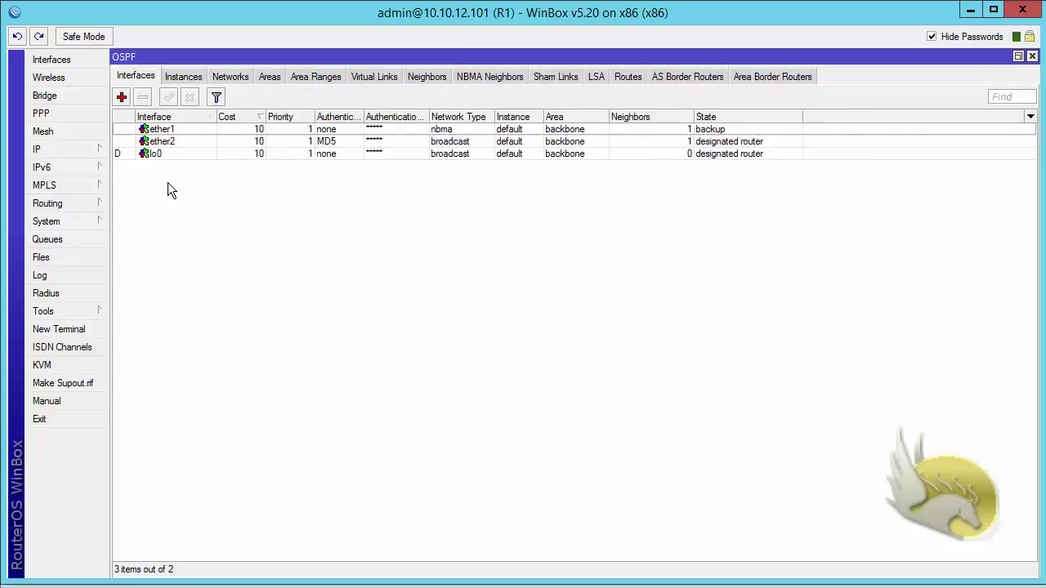
pyautogui.click(1032, 56)
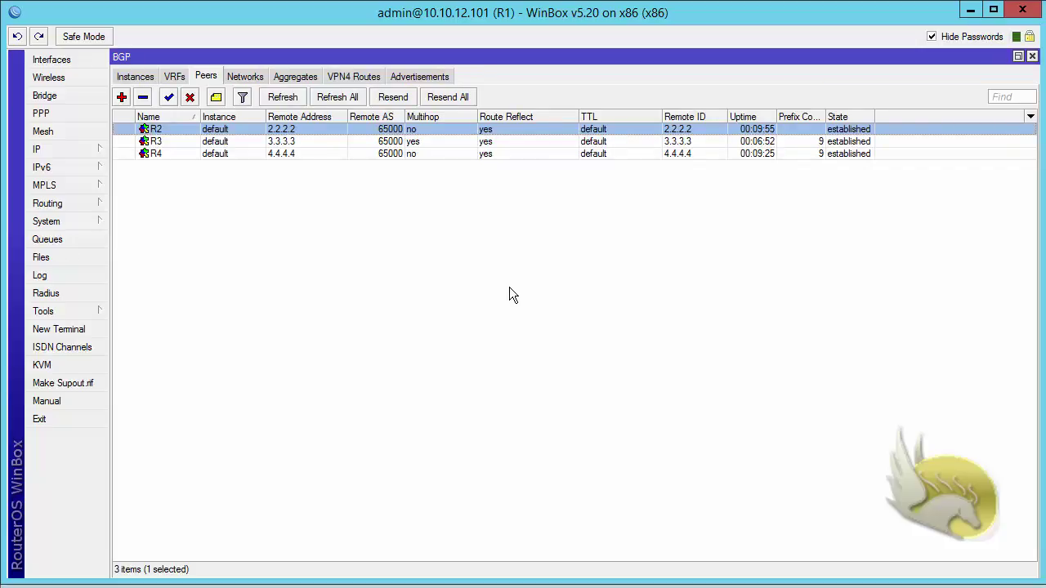
# Add 11.11.11.0/24 as a BGP network and check its advertisement to R2.
pyautogui.click(255, 77)
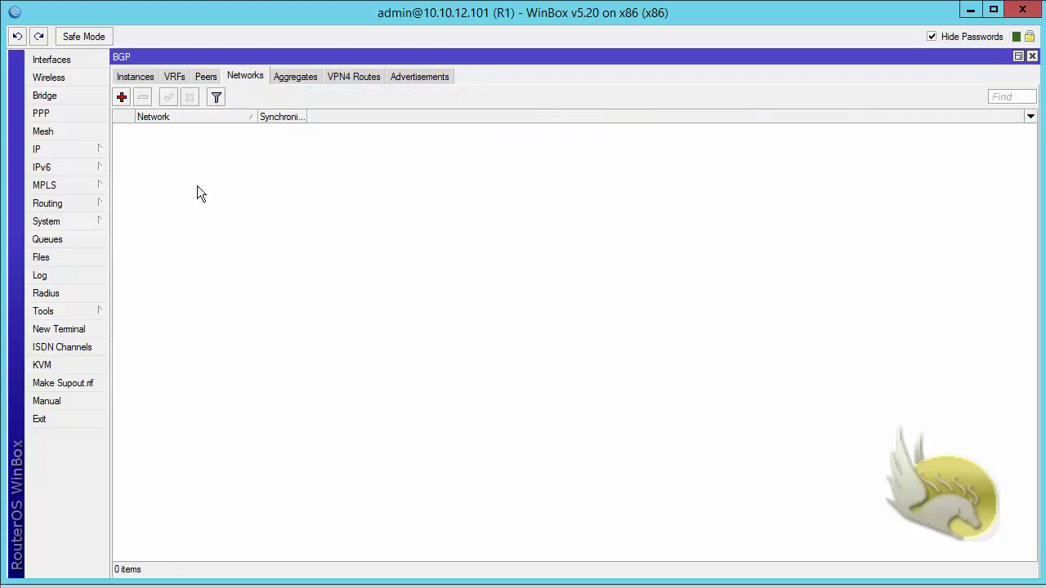
pyautogui.click(122, 97)
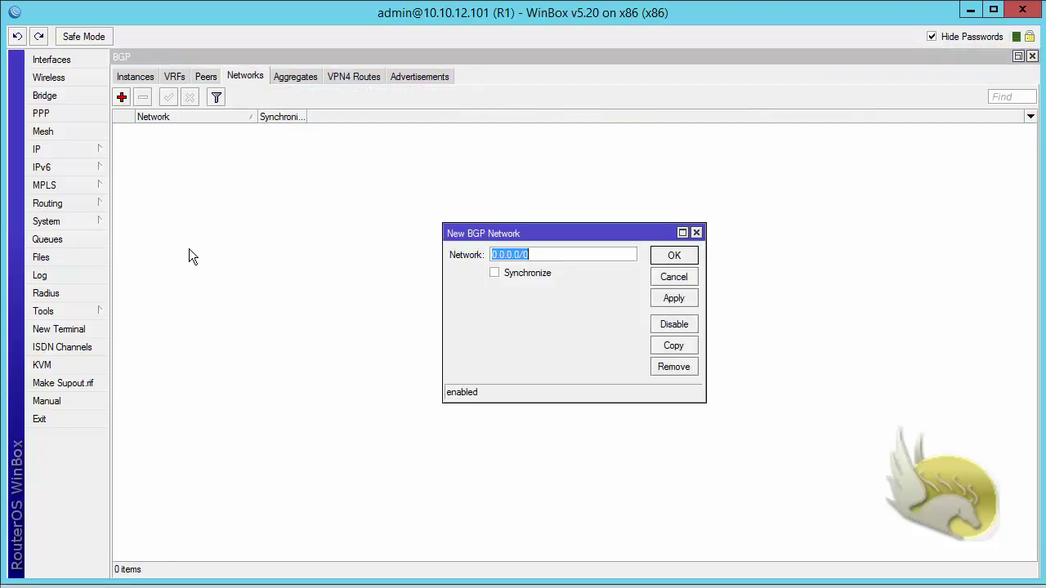
pyautogui.write('11.11.11.0/24')
pyautogui.click(686, 257)
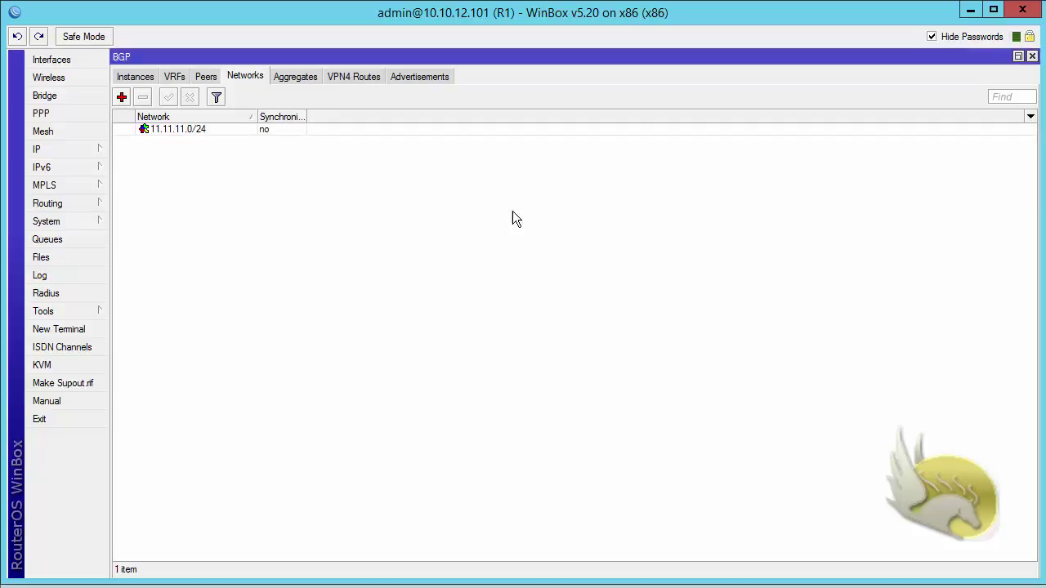
pyautogui.click(416, 77)
pyautogui.click(248, 155)
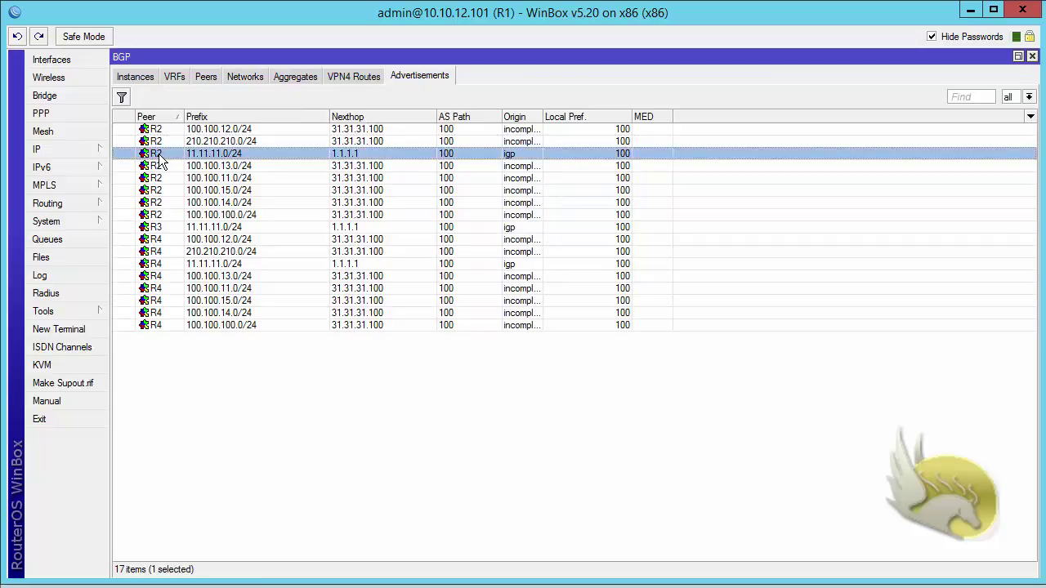
pyautogui.click(193, 227)
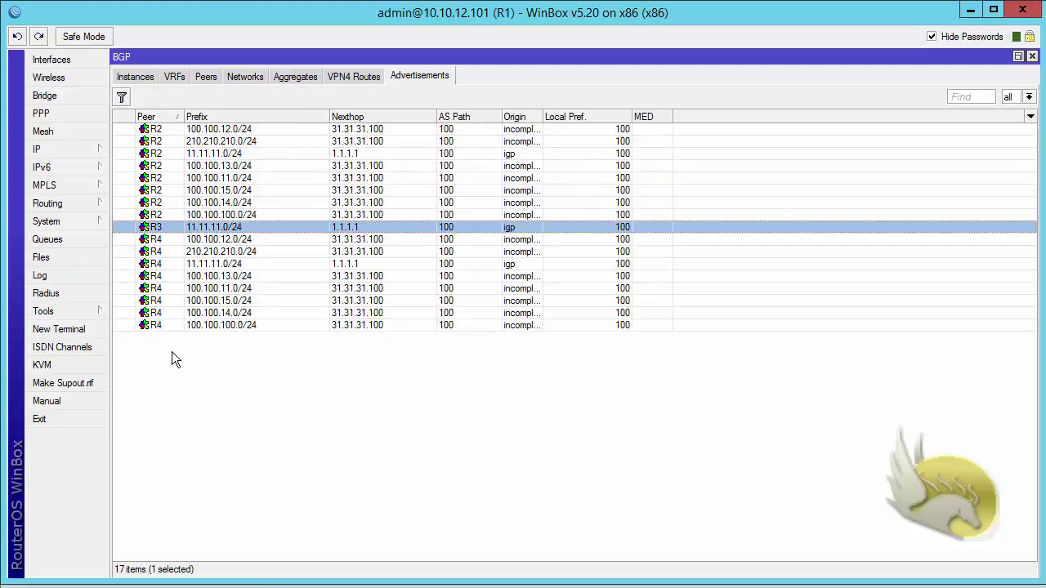
pyautogui.click(188, 264)
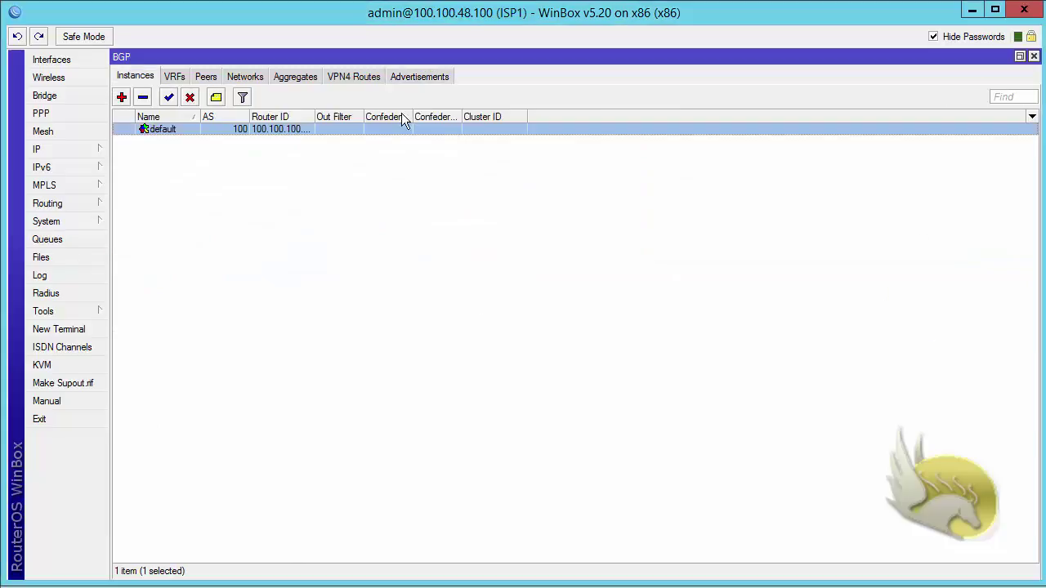
pyautogui.click(420, 77)
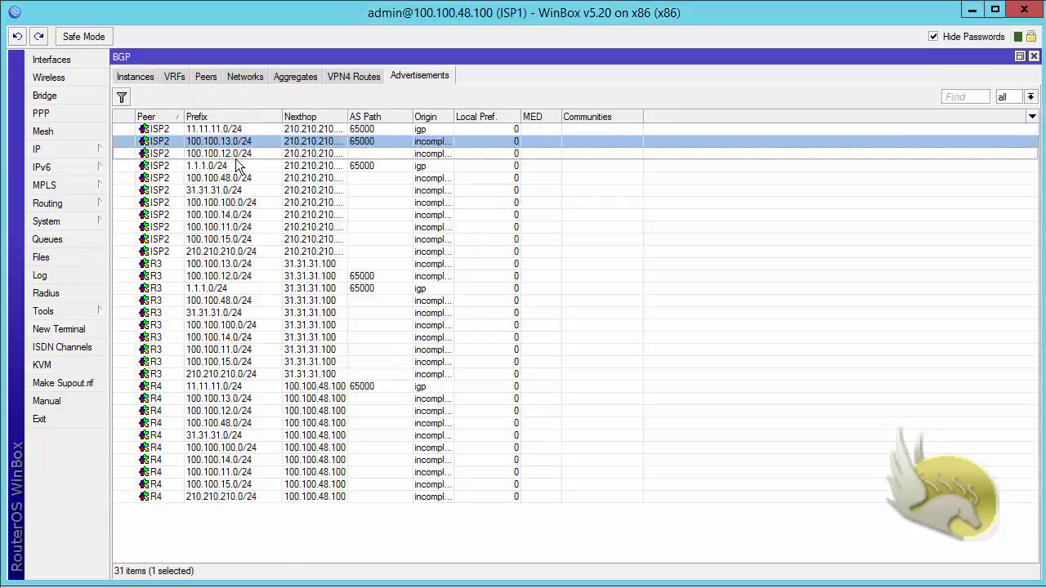
pyautogui.click(228, 130)
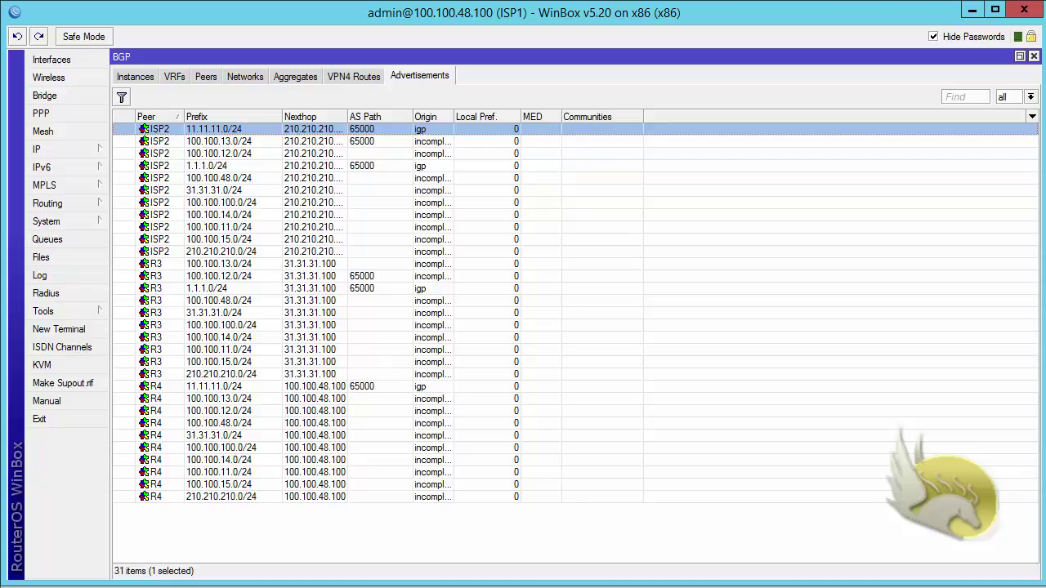
pyautogui.hotkey('alt', 'Tab')
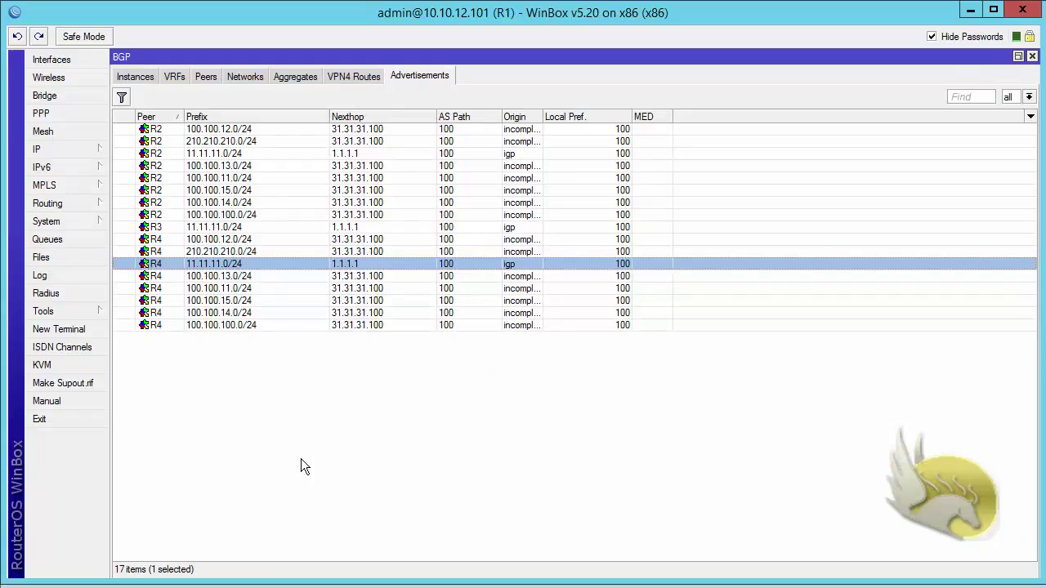
# Create a route filter in chain ADD_COMMUNITY matching prefix 11.11.11.0/24.
pyautogui.click(86, 207)
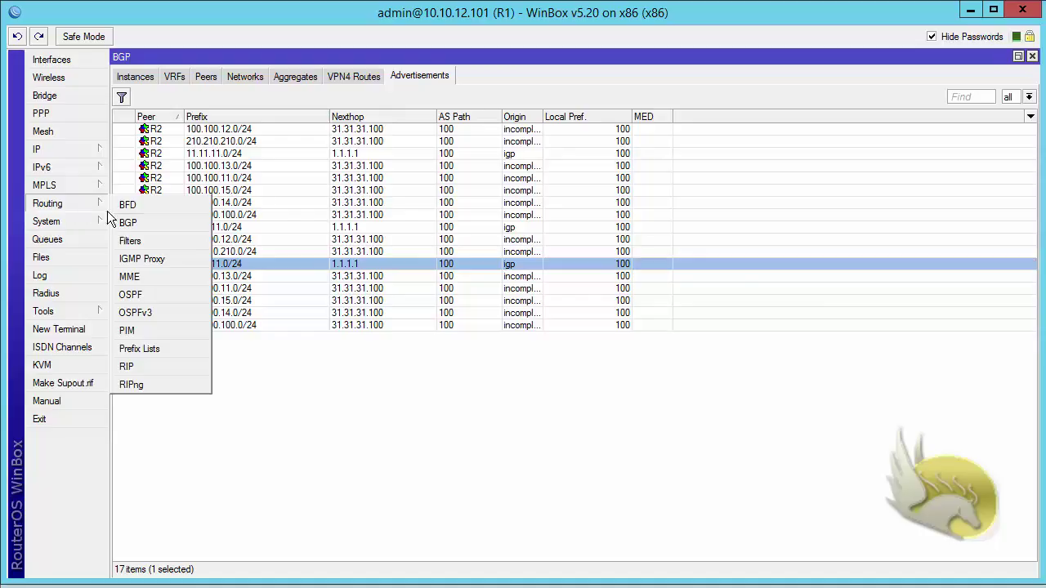
pyautogui.click(131, 239)
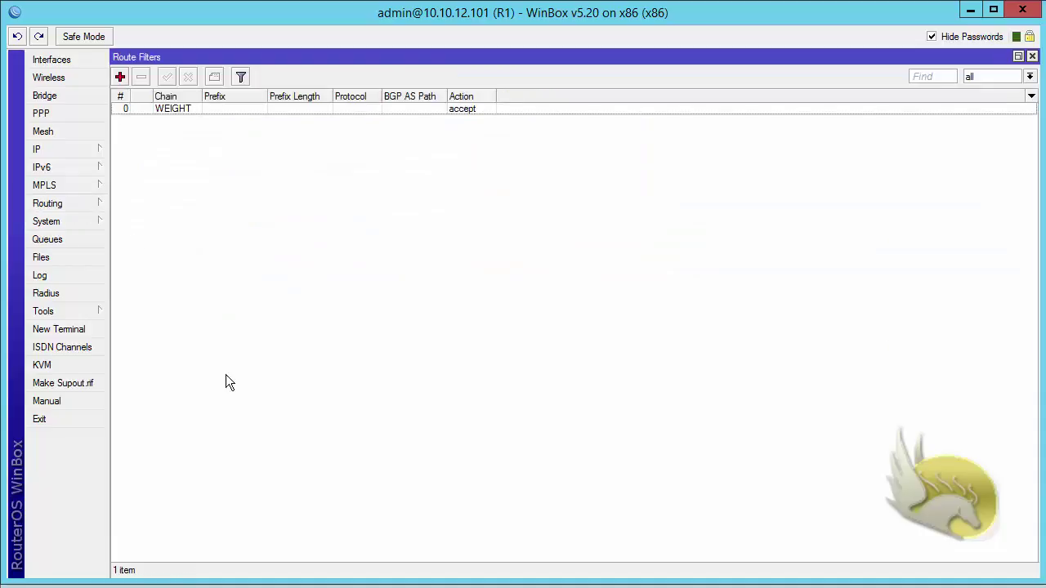
pyautogui.click(120, 77)
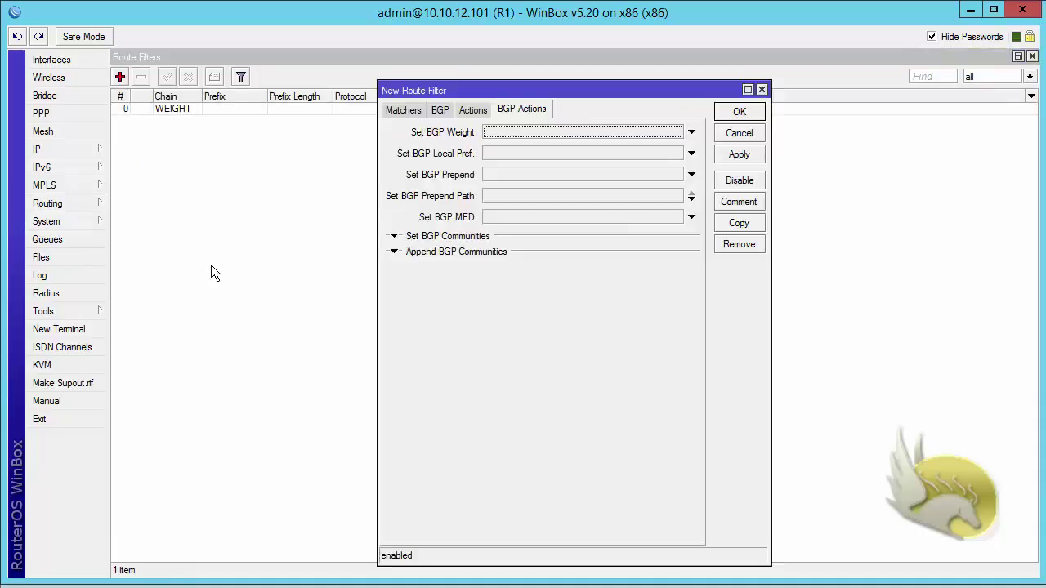
pyautogui.click(407, 112)
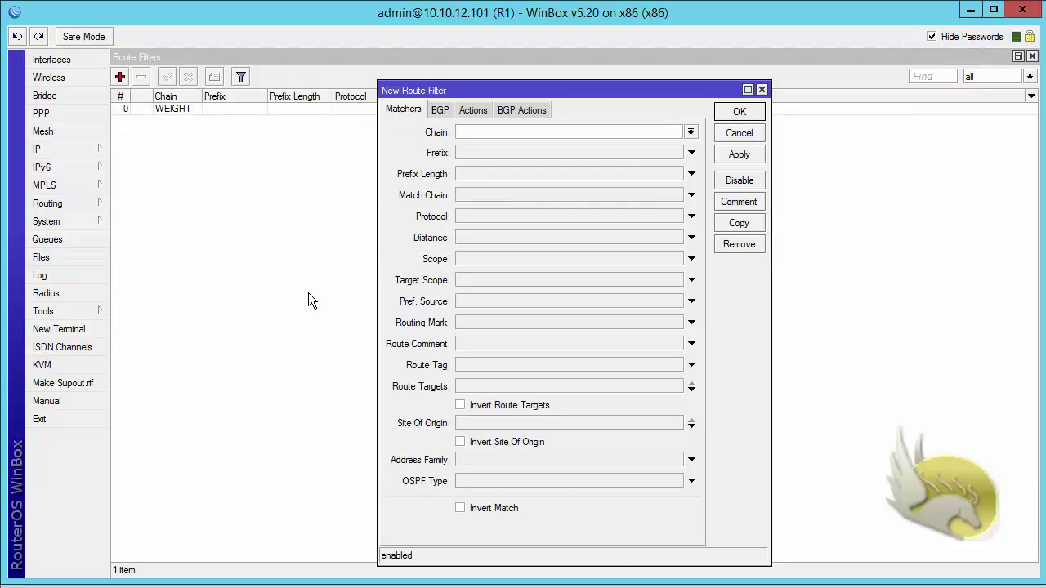
pyautogui.write('ADD_COMMU')
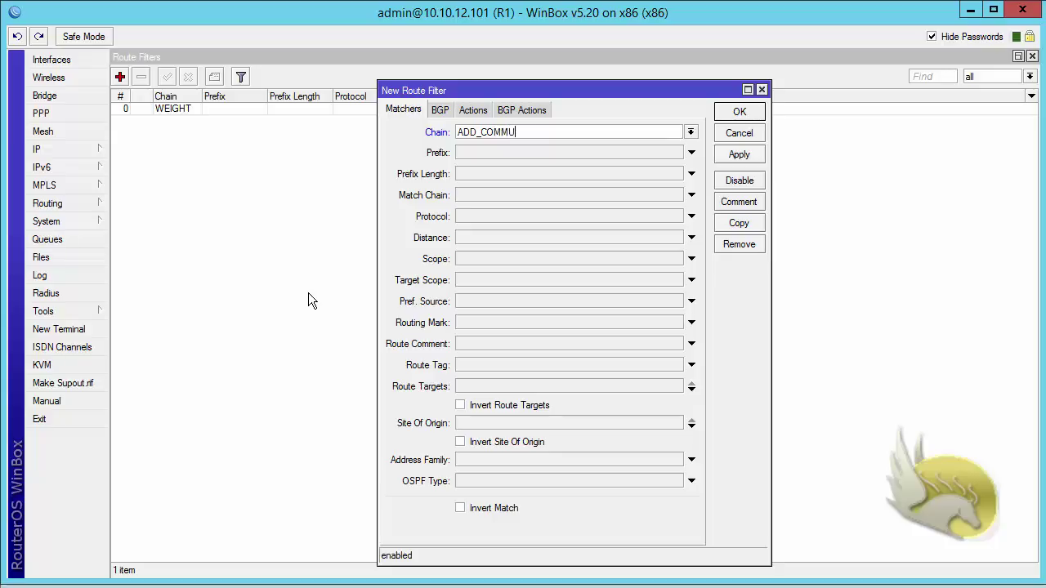
pyautogui.write('NITY')
pyautogui.click(467, 153)
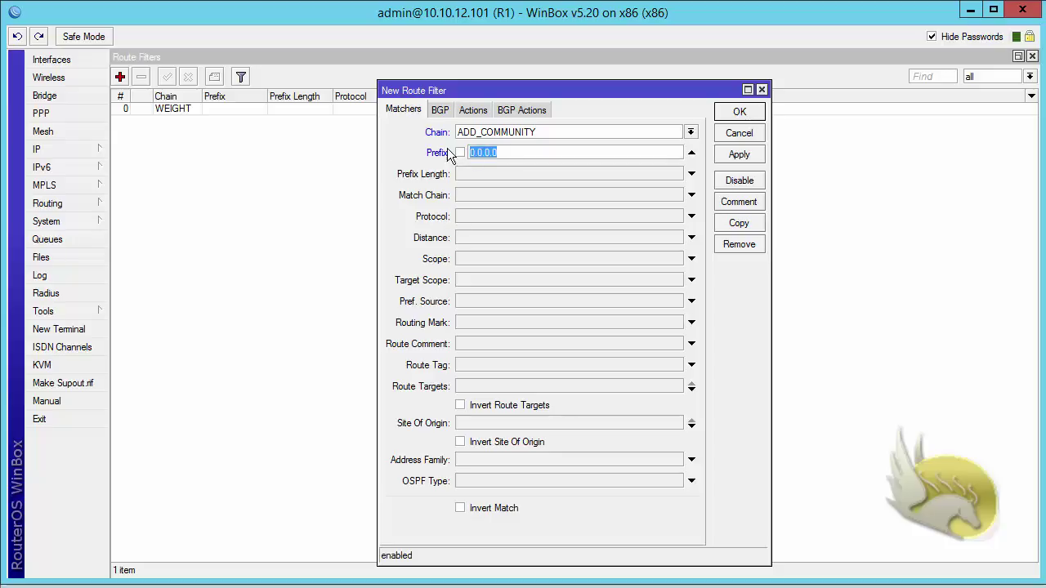
pyautogui.write('11.11.11.0/24')
# Make the filter accept matching routes, set BGP community no export, and apply.
pyautogui.click(469, 112)
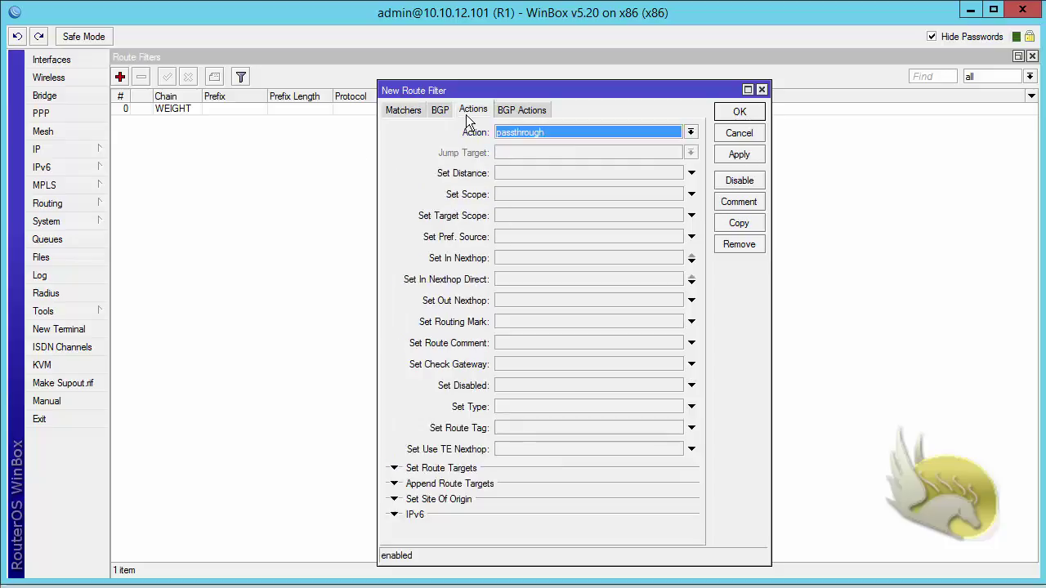
pyautogui.click(691, 133)
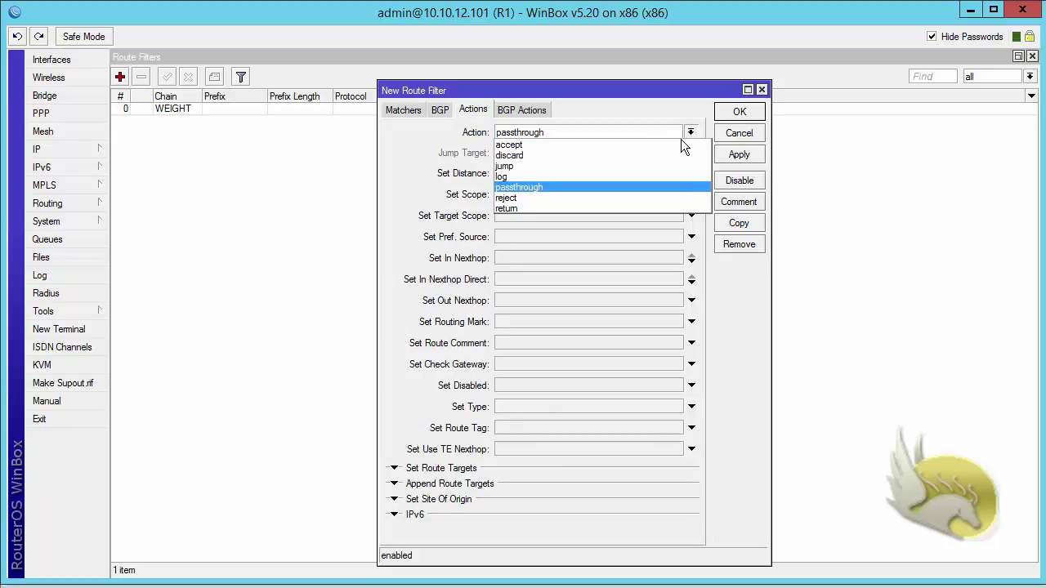
pyautogui.click(681, 144)
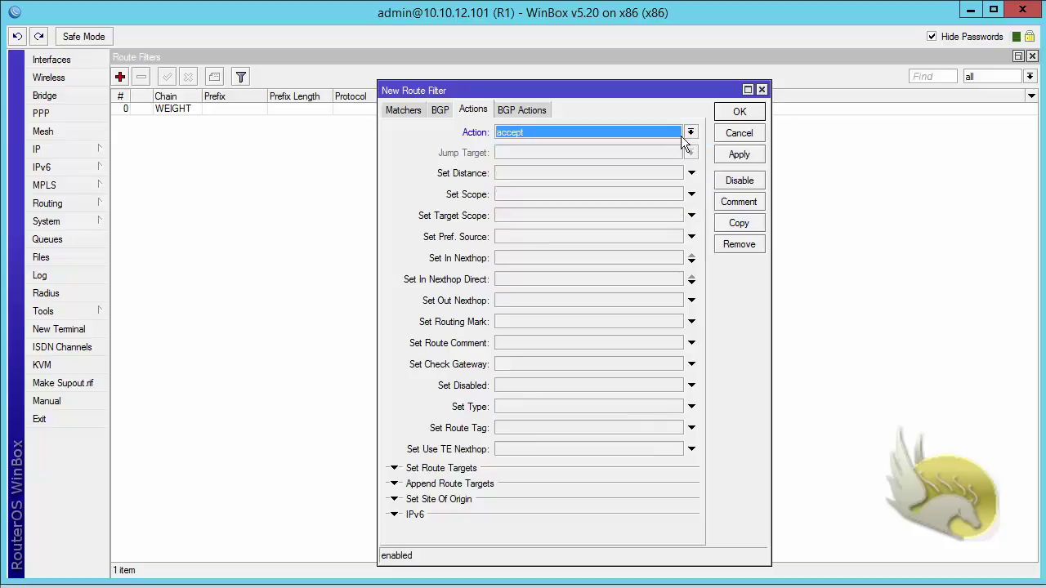
pyautogui.click(523, 111)
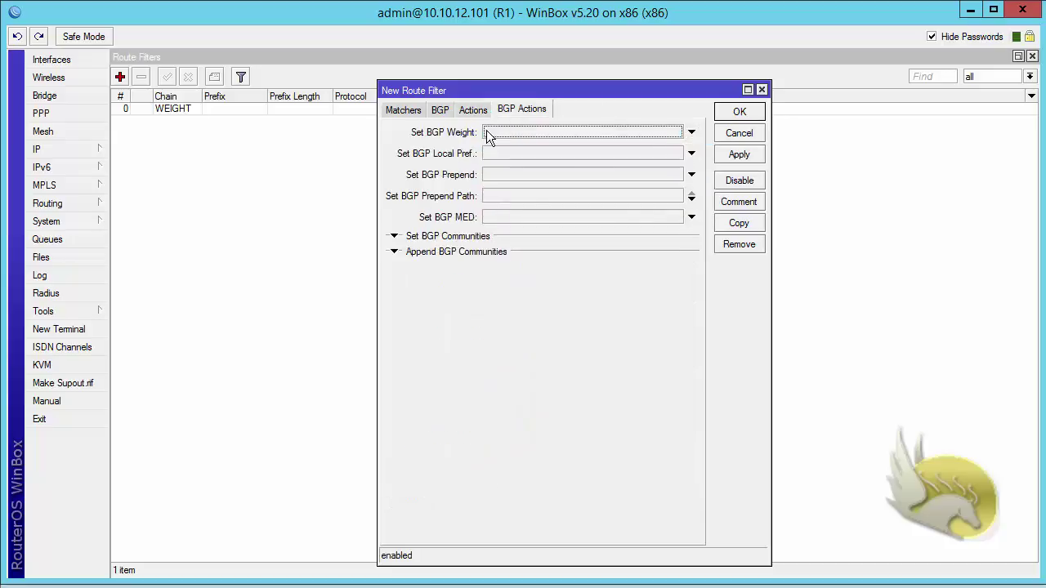
pyautogui.click(393, 237)
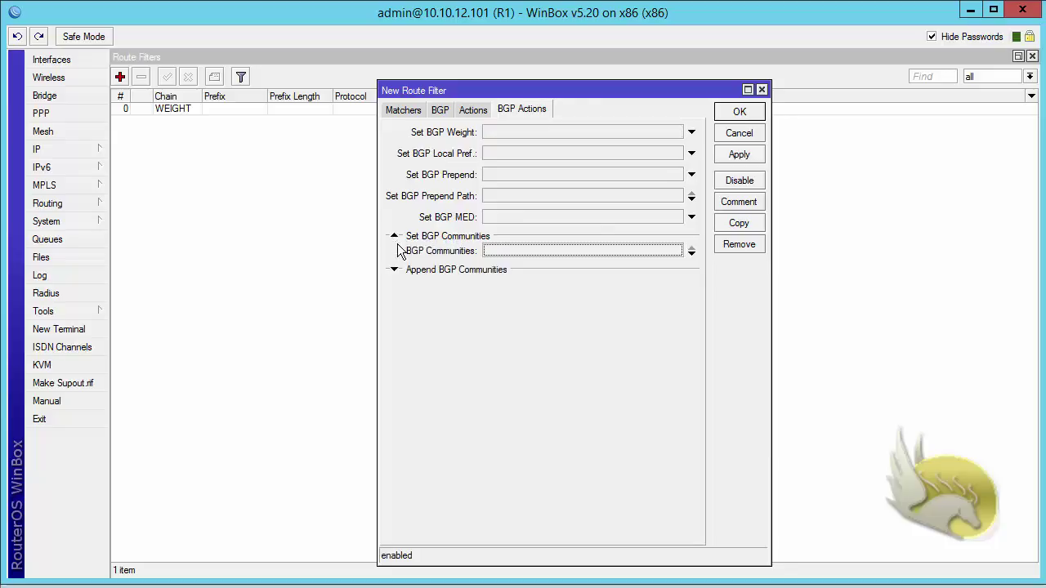
pyautogui.click(490, 250)
pyautogui.write('0:0')
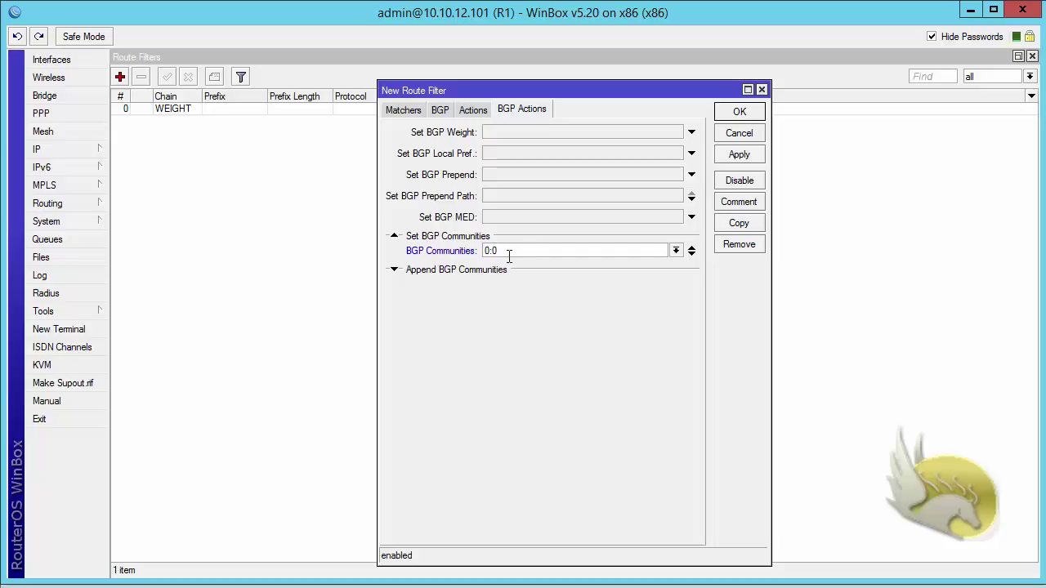
pyautogui.moveTo(503, 251); pyautogui.dragTo(466, 250)
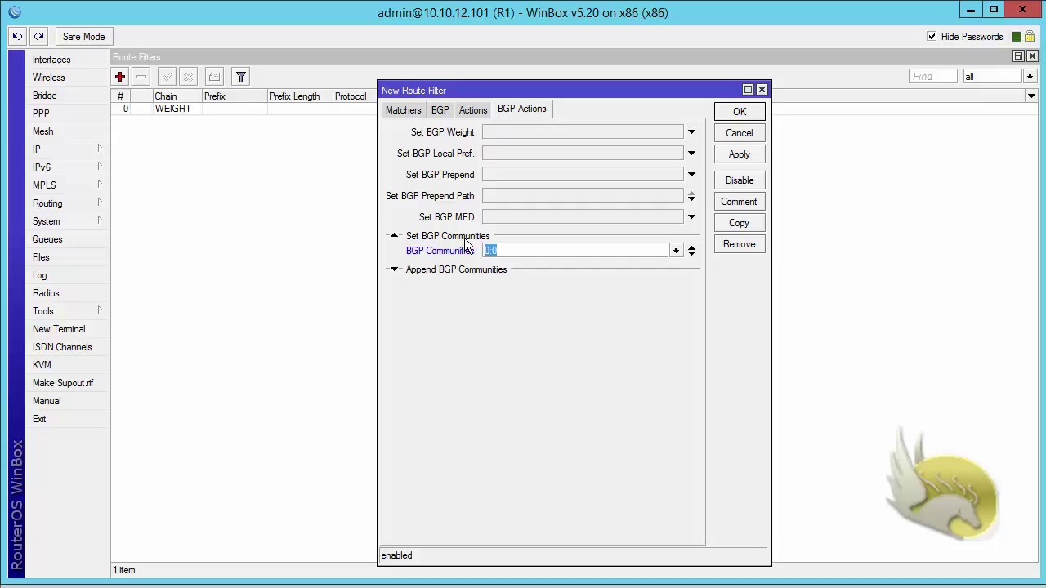
pyautogui.write('100:100')
pyautogui.click(675, 251)
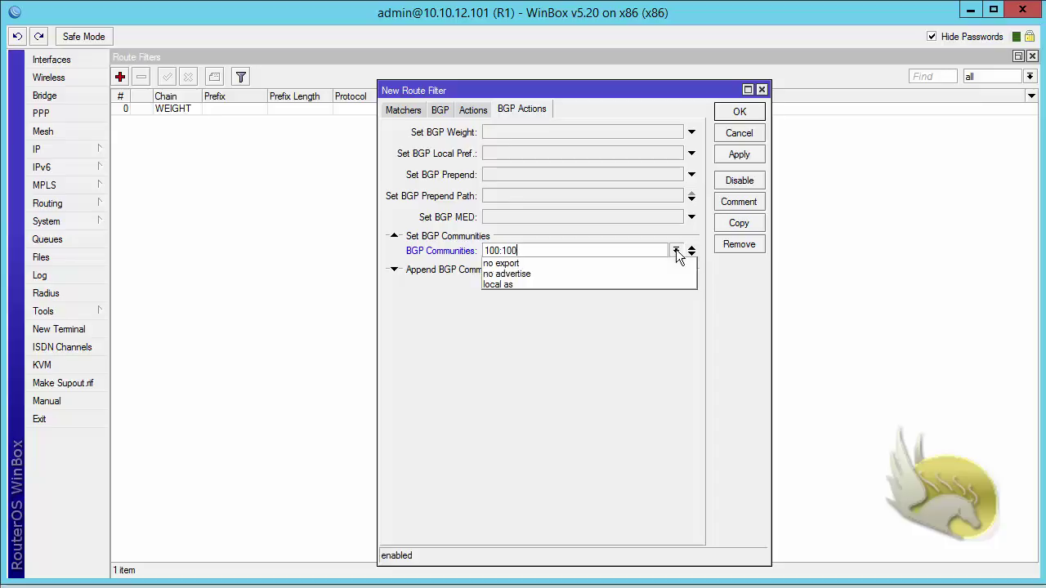
pyautogui.click(521, 264)
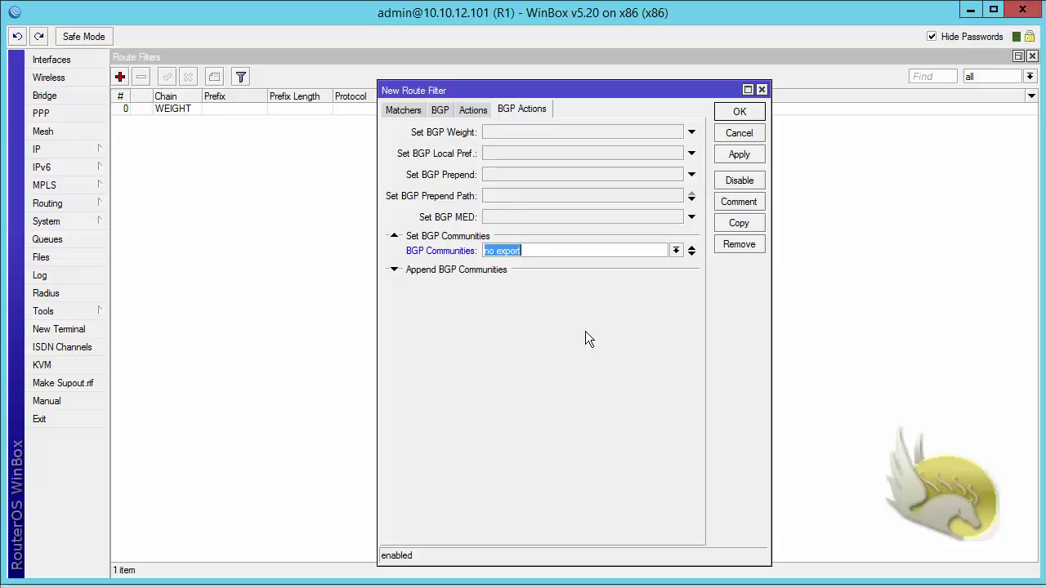
pyautogui.click(727, 155)
# Save the ADD_COMMUNITY filter and close the Route Filters list.
pyautogui.click(737, 110)
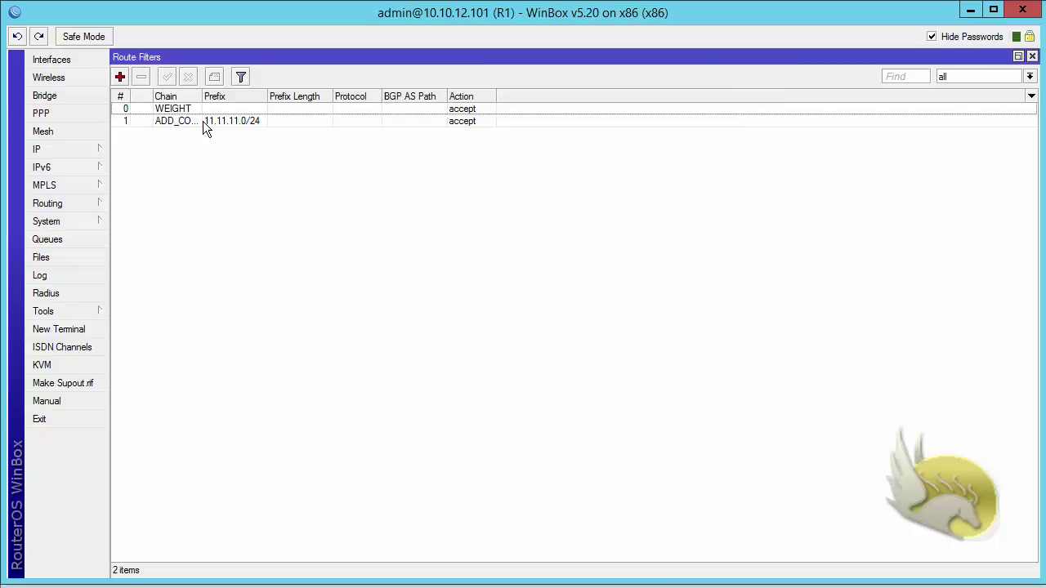
pyautogui.moveTo(203, 98); pyautogui.dragTo(296, 99)
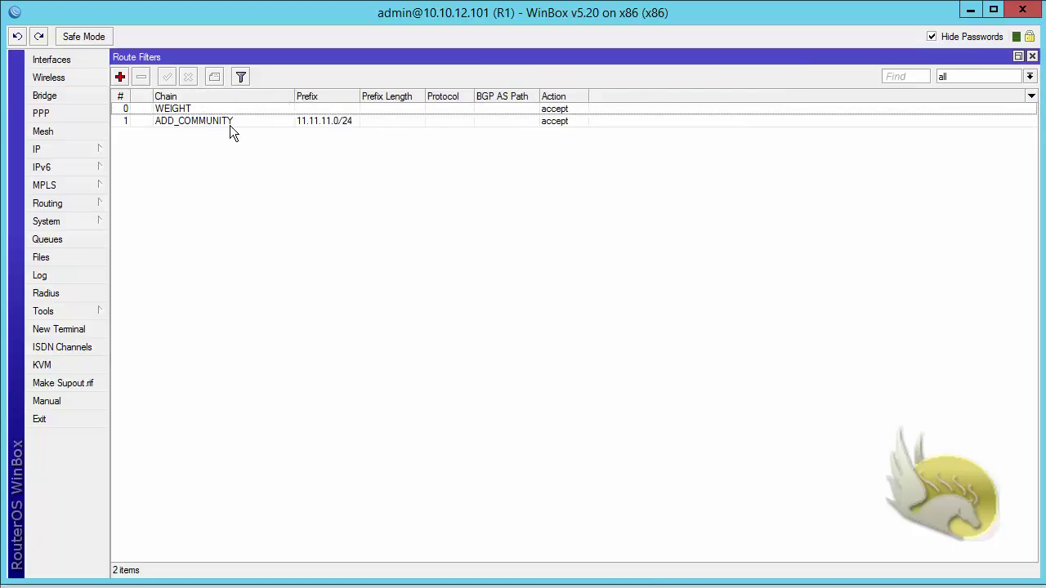
pyautogui.click(230, 122)
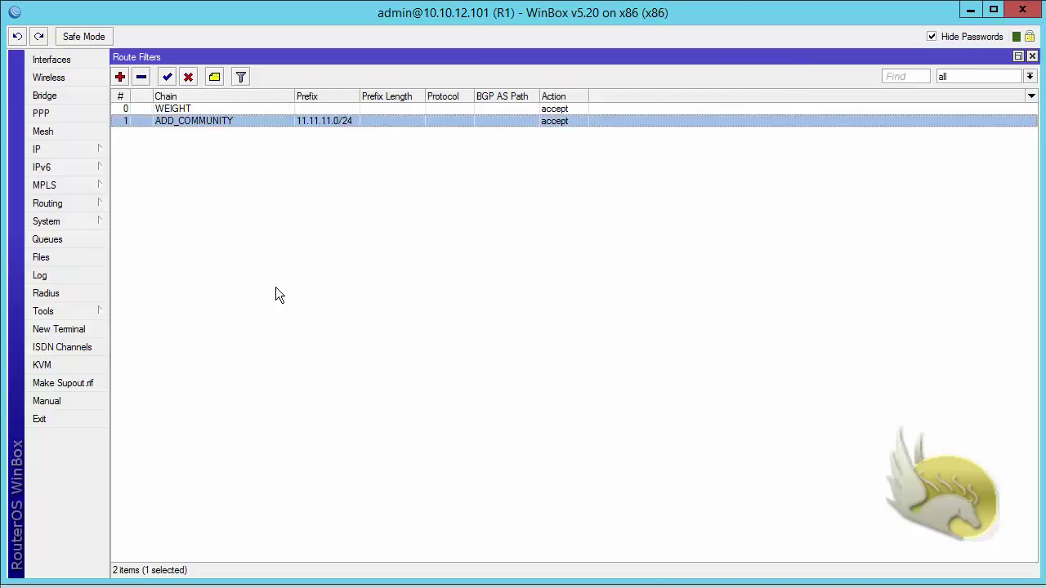
pyautogui.click(1032, 55)
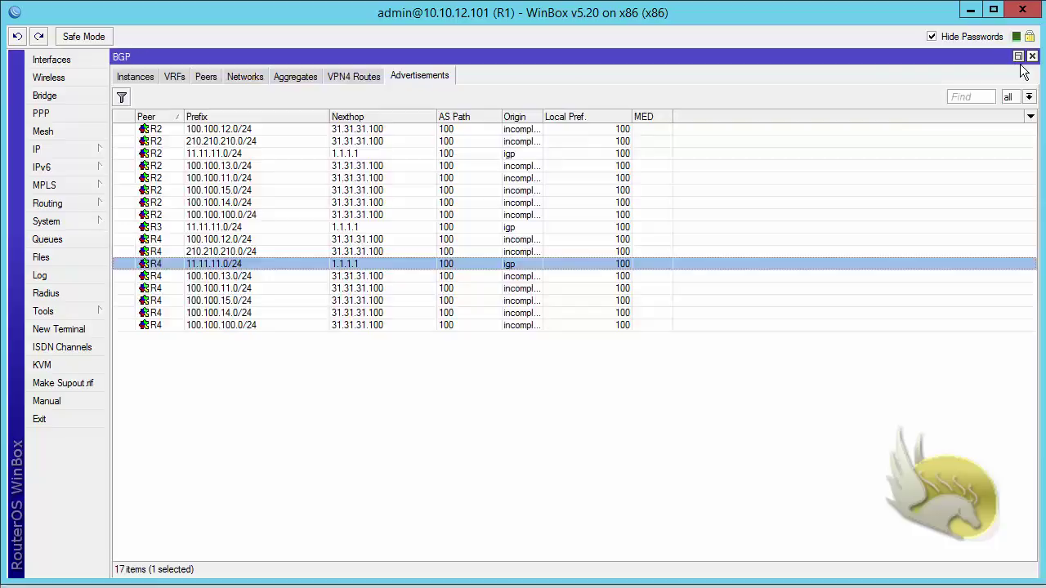
# Set the out filter of BGP peers R2, R3 and R4 to ADD_COMMUNITY.
pyautogui.click(207, 77)
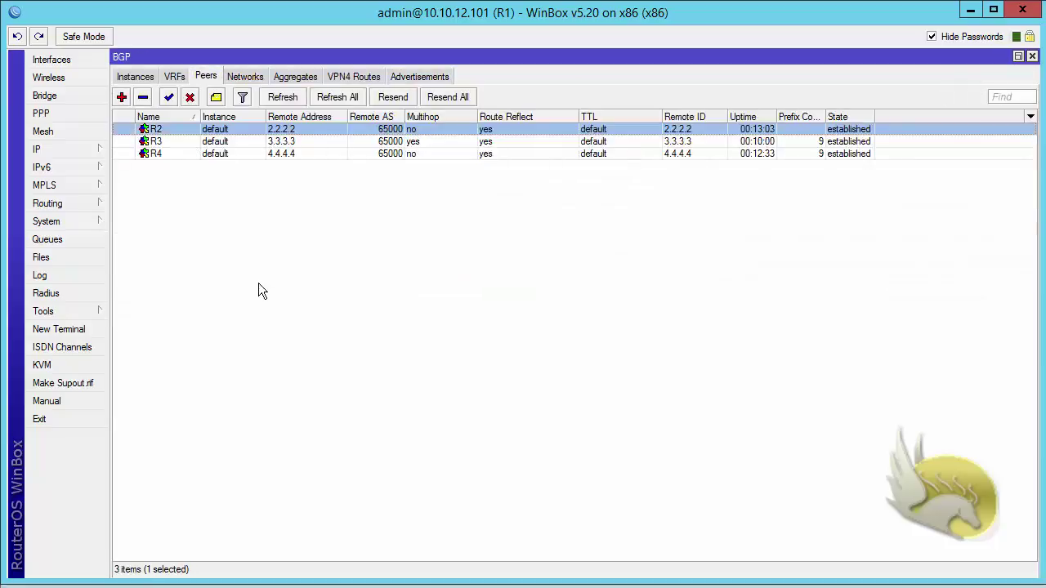
pyautogui.doubleClick(183, 129)
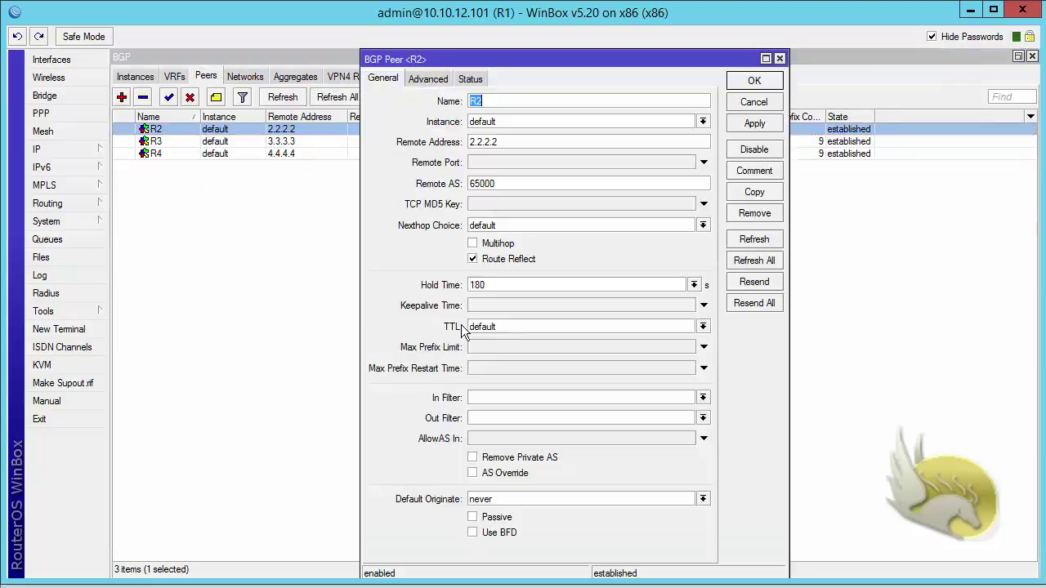
pyautogui.click(704, 422)
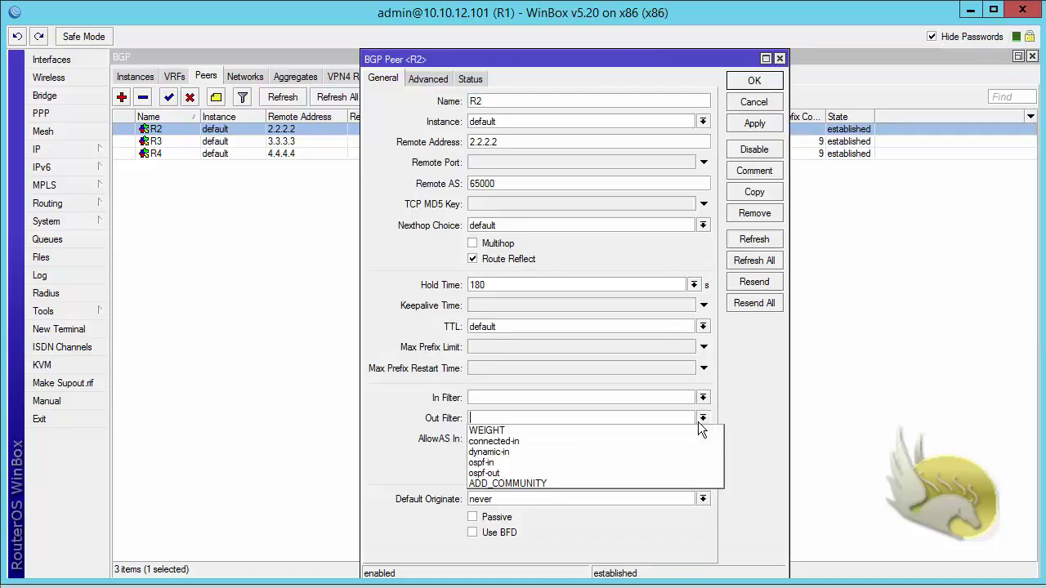
pyautogui.click(665, 485)
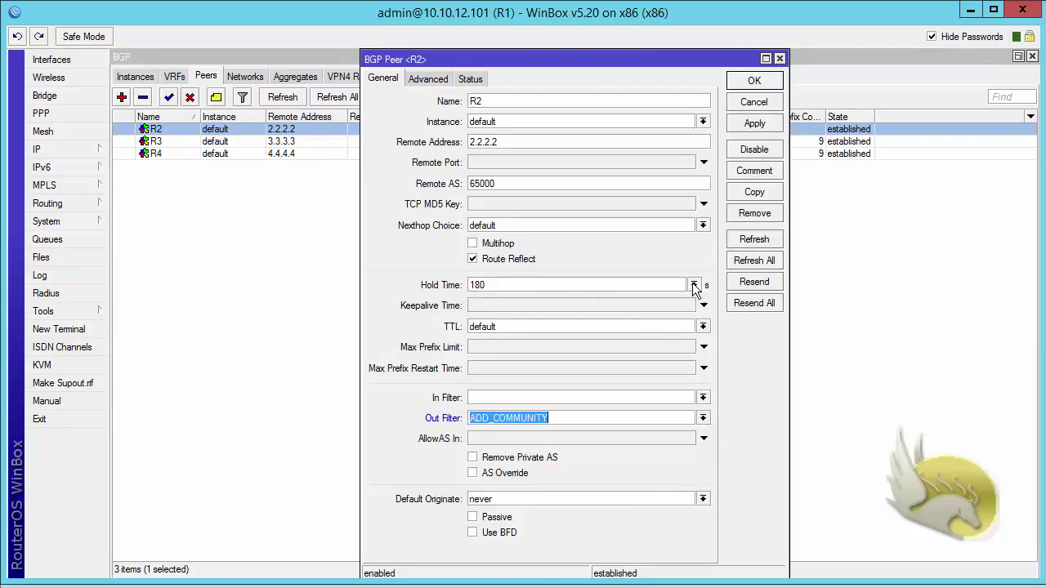
pyautogui.click(753, 80)
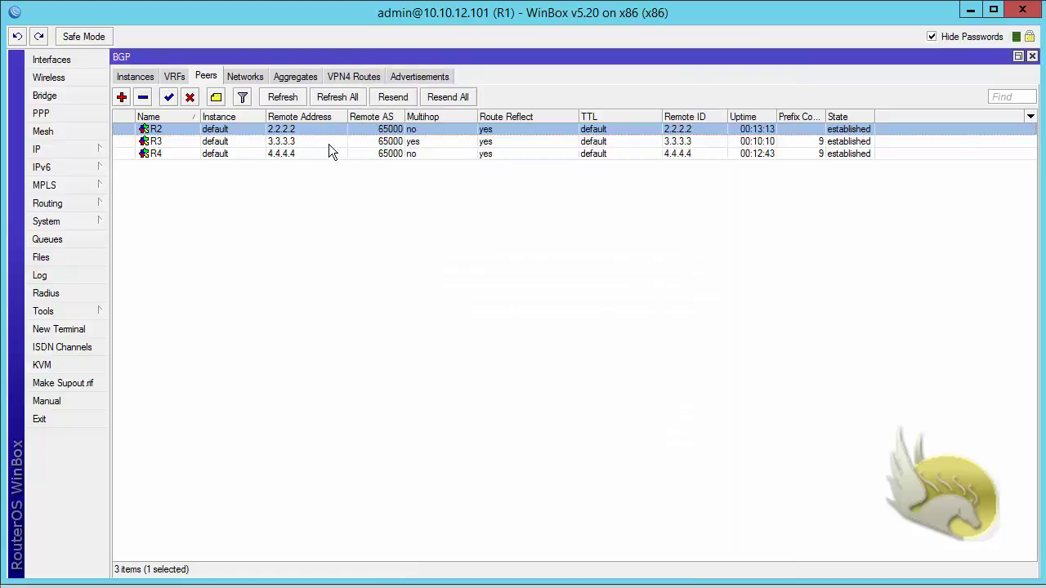
pyautogui.doubleClick(293, 140)
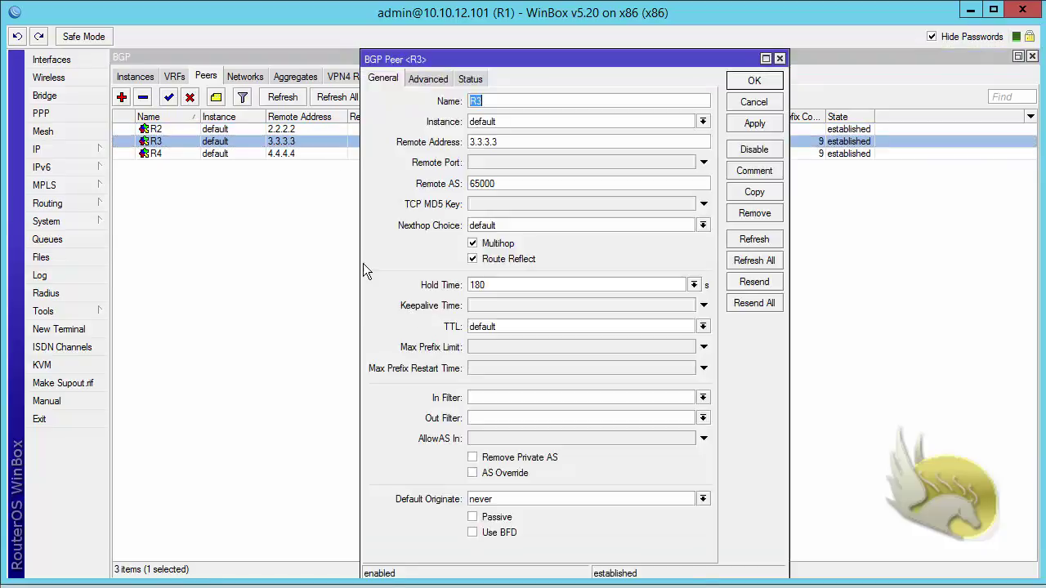
pyautogui.click(702, 419)
pyautogui.click(653, 480)
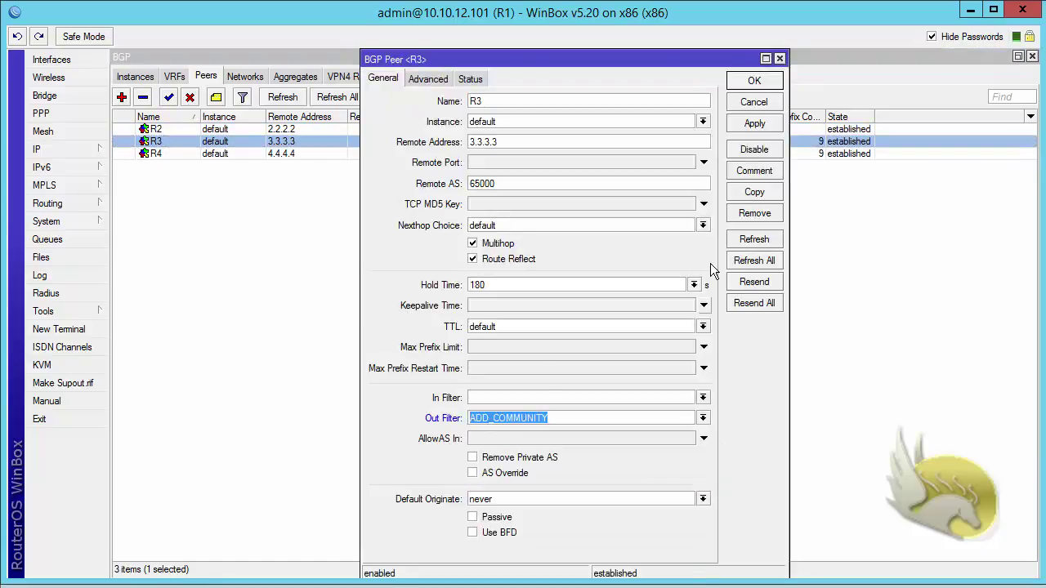
pyautogui.click(753, 80)
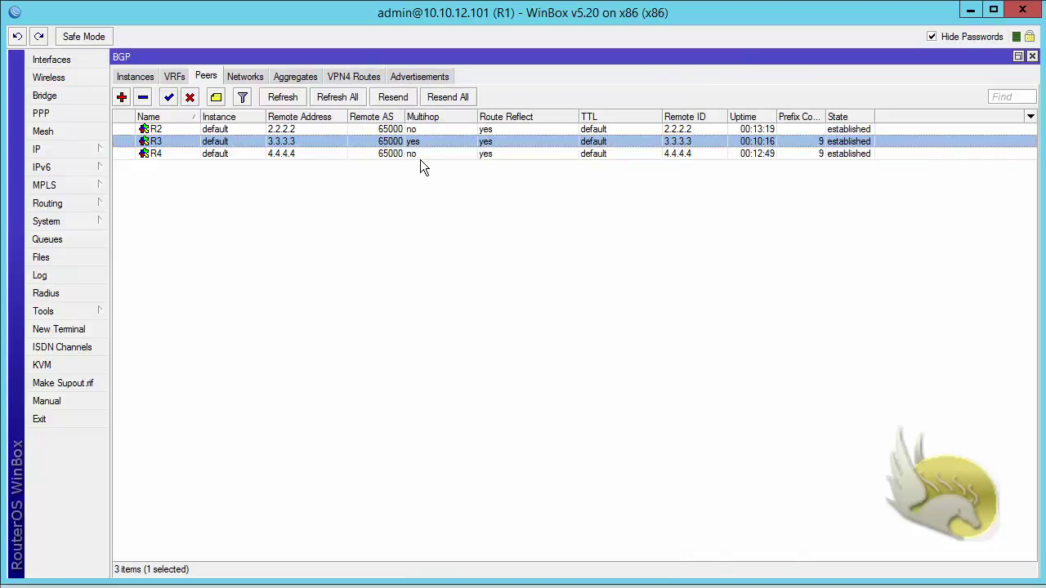
pyautogui.doubleClick(421, 153)
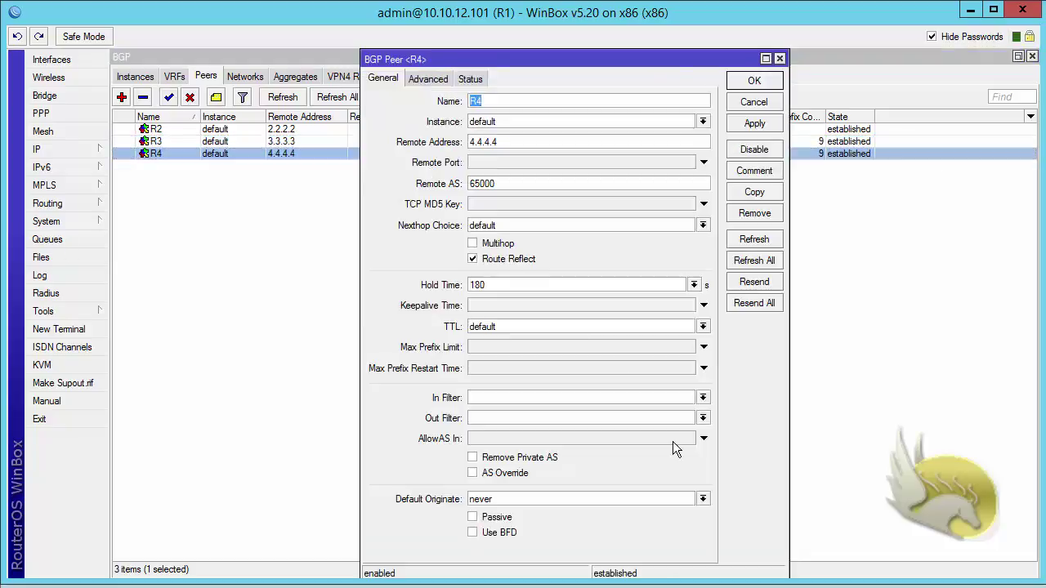
pyautogui.click(703, 419)
pyautogui.click(670, 482)
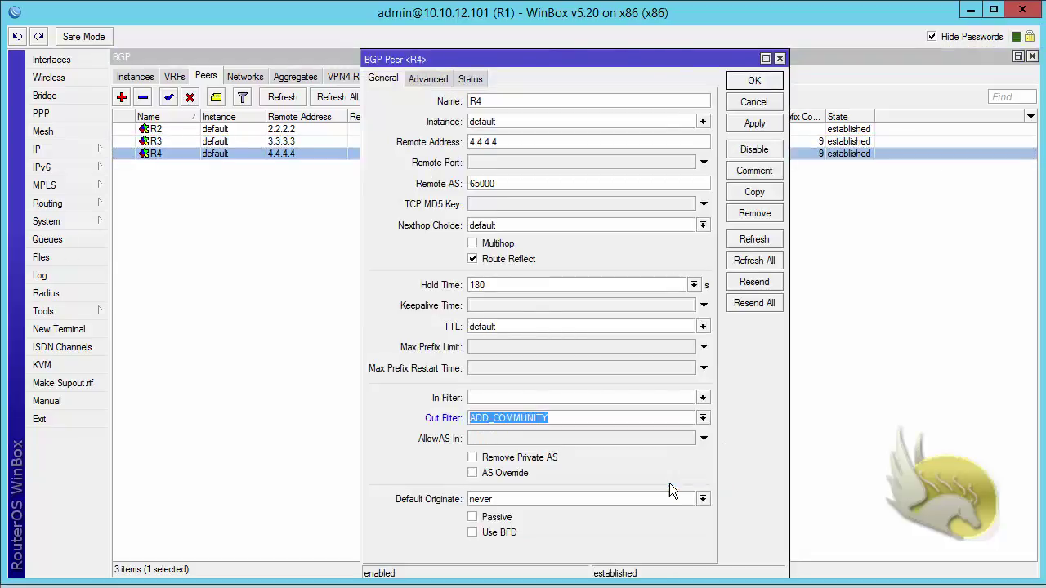
pyautogui.click(744, 85)
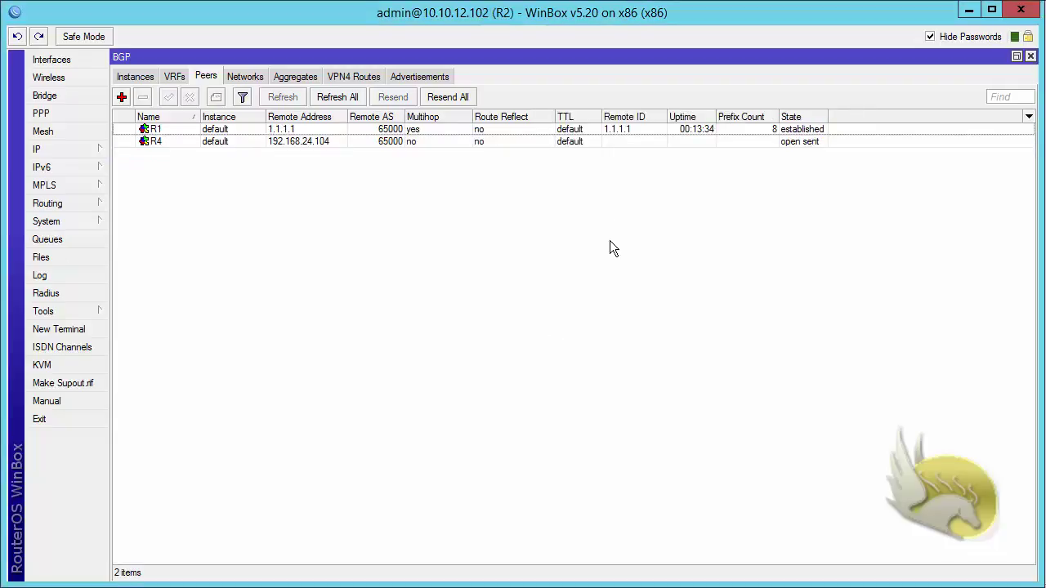
# On R2, check advertised routes and delete the stuck R4 peer entry.
pyautogui.click(405, 78)
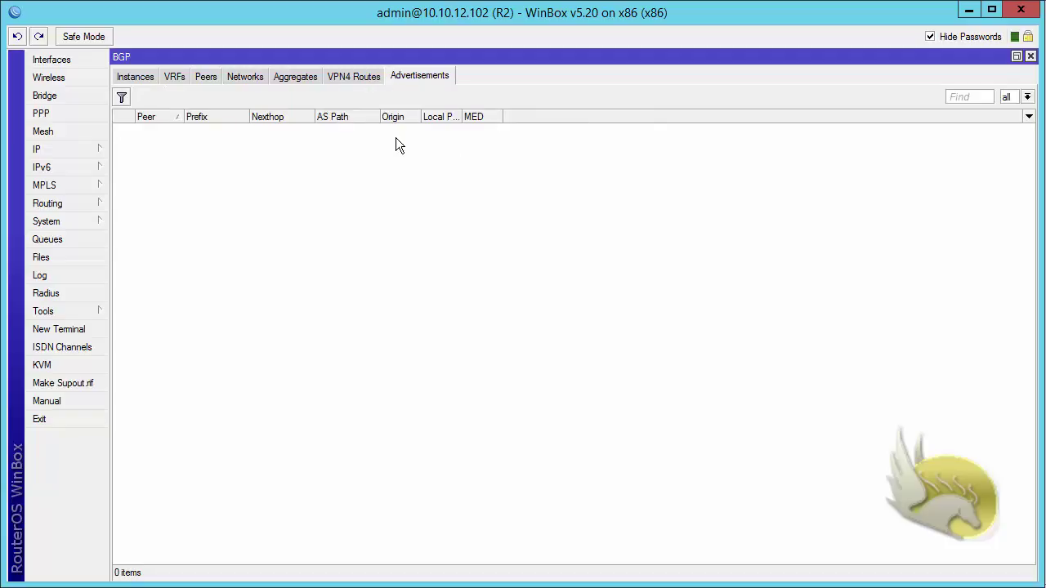
pyautogui.click(207, 76)
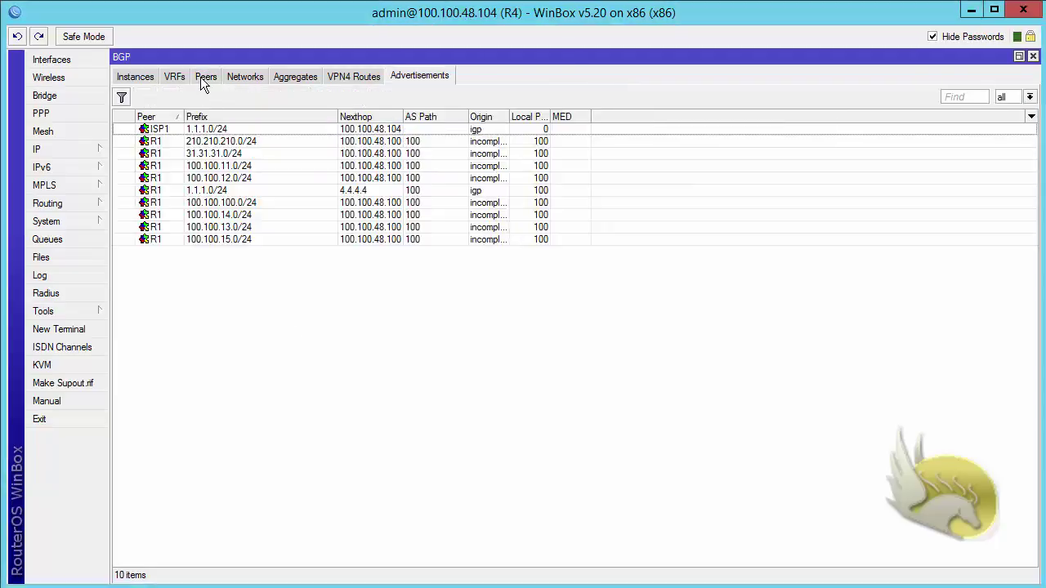
pyautogui.click(203, 77)
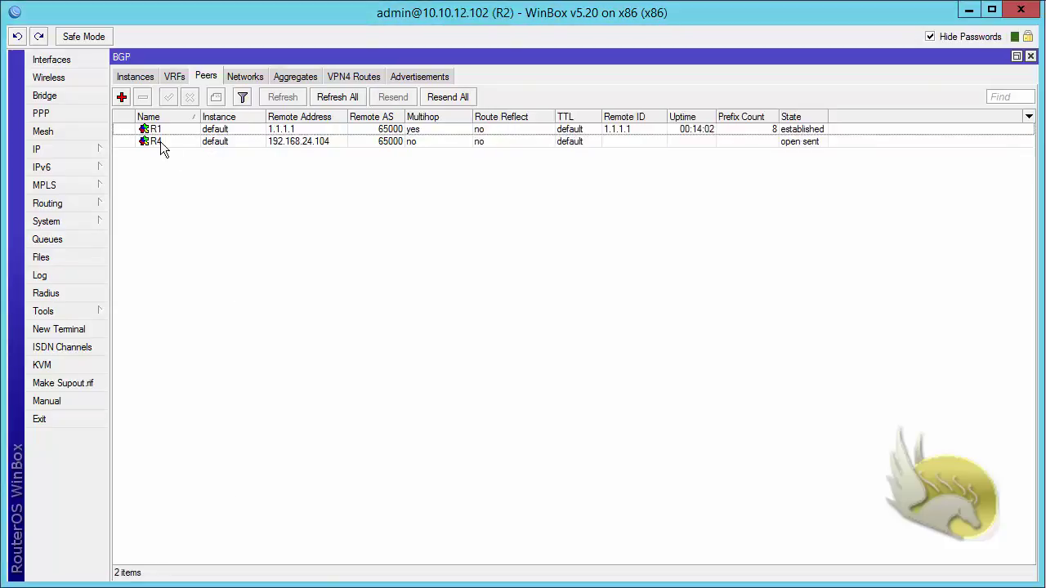
pyautogui.click(160, 142)
pyautogui.click(143, 98)
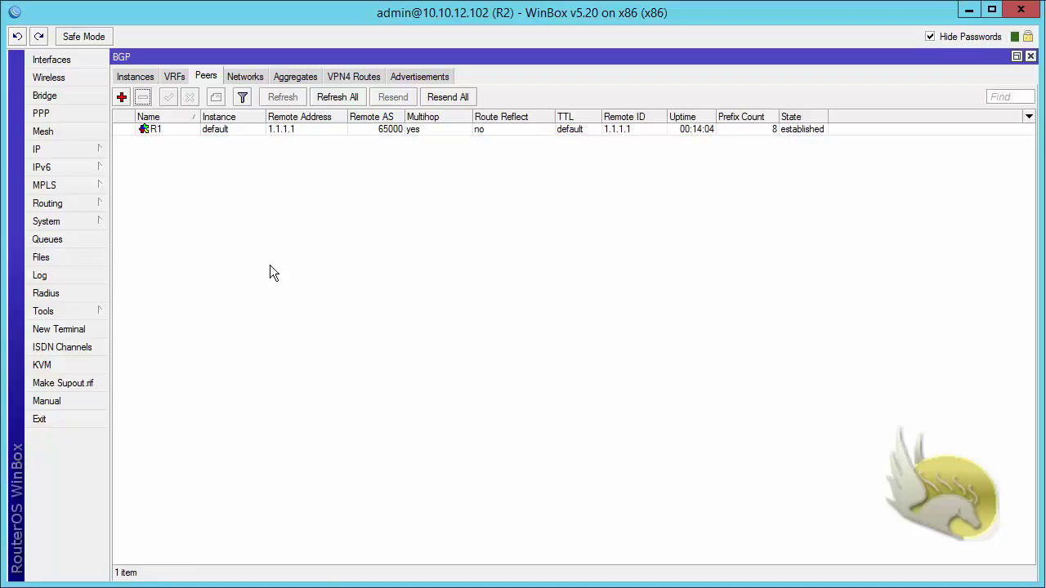
pyautogui.click(417, 76)
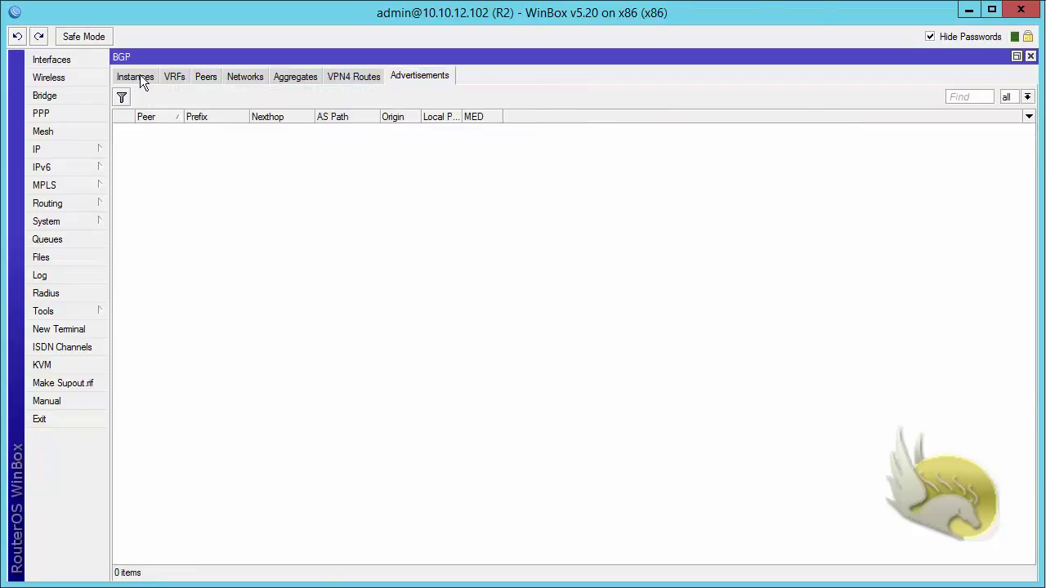
pyautogui.click(205, 76)
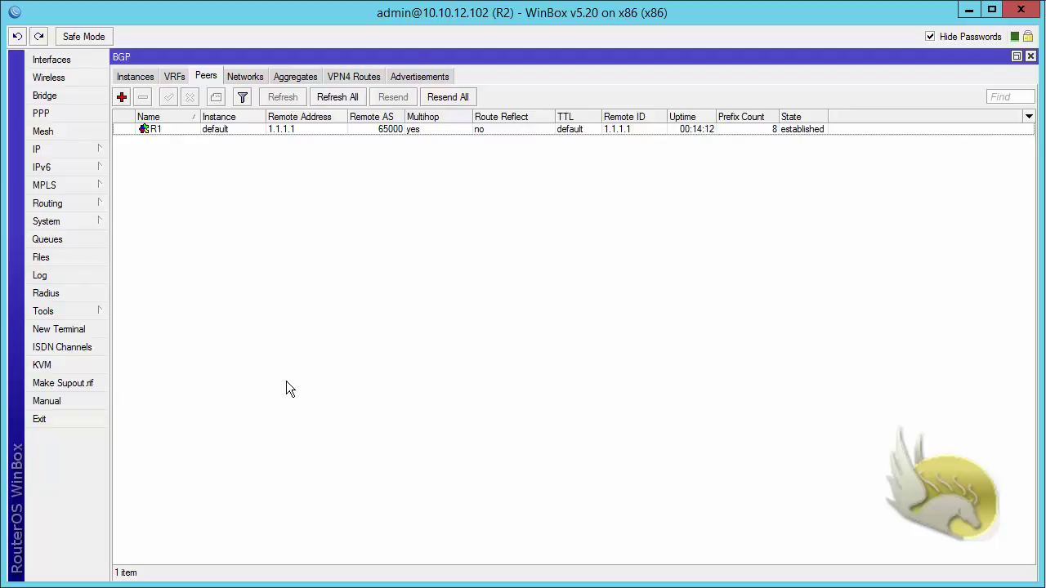
# Open R2's route 11.11.11.0/24 and confirm its BGP Communities show no export.
pyautogui.click(92, 149)
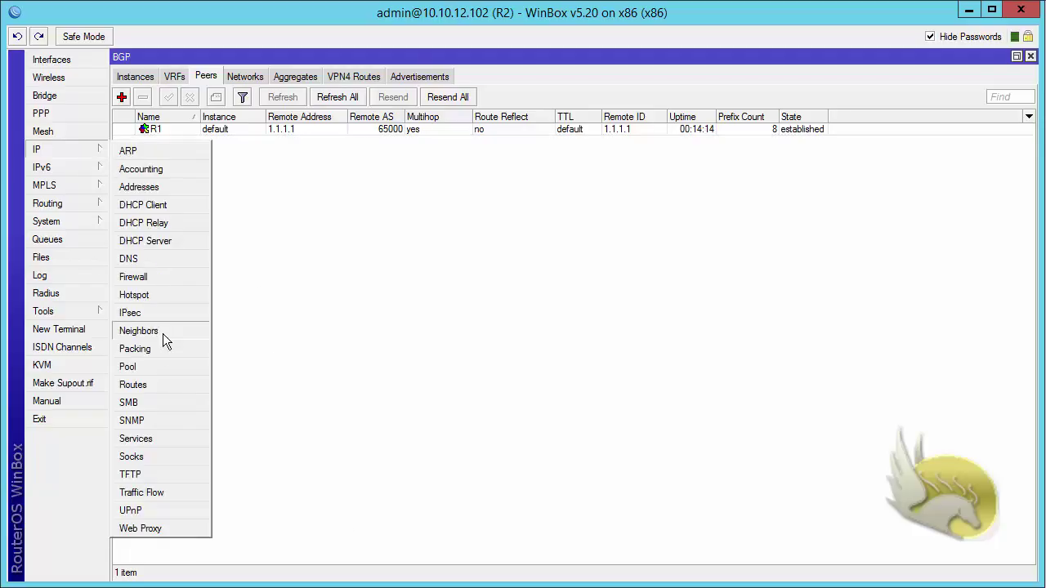
pyautogui.click(165, 385)
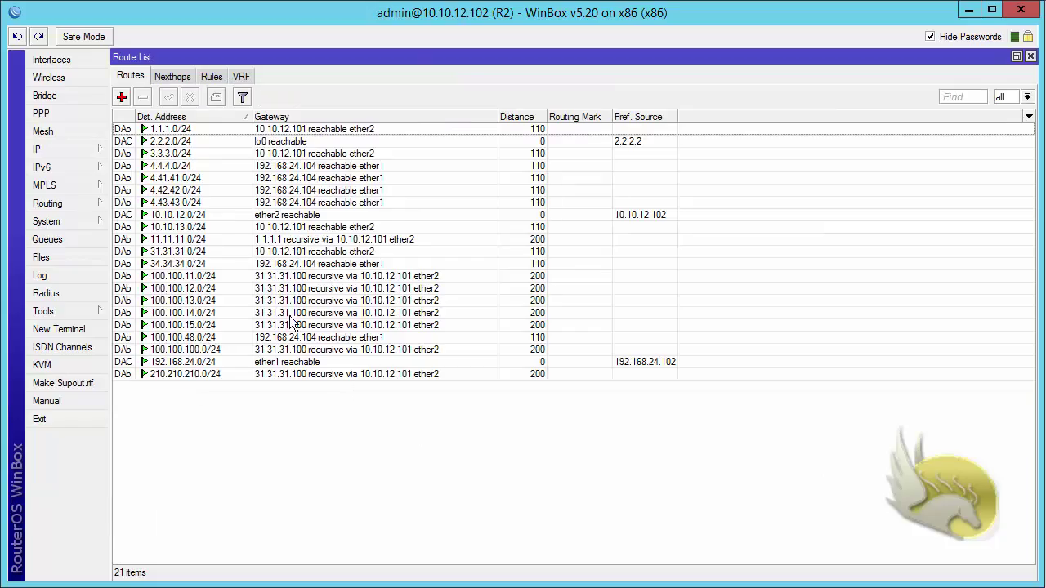
pyautogui.doubleClick(199, 240)
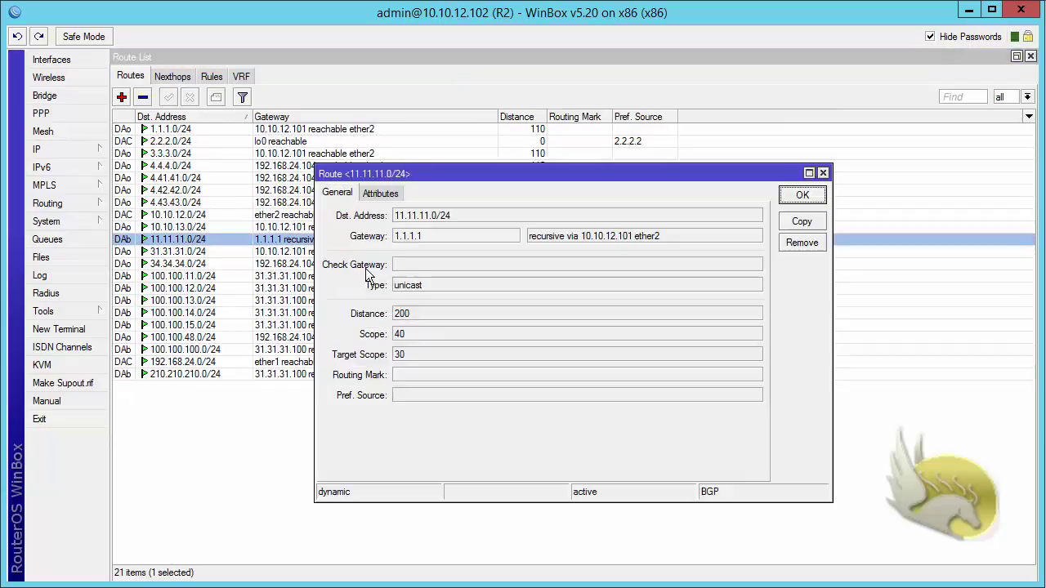
pyautogui.click(381, 193)
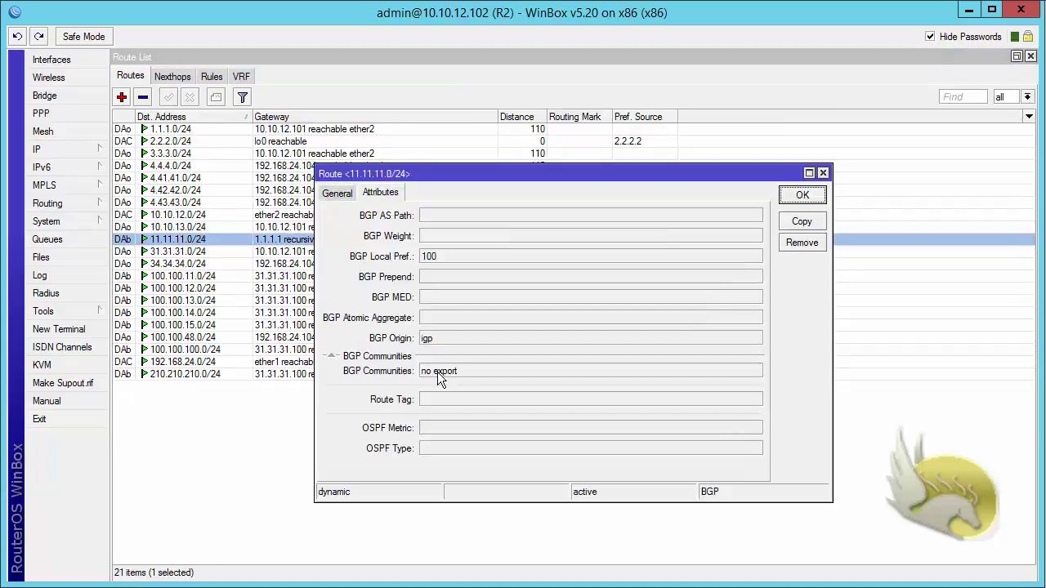
pyautogui.moveTo(462, 371); pyautogui.dragTo(421, 371)
# Check R4's BGP advertisements and confirm its 11.11.11.0/24 route carries no export.
pyautogui.click(801, 196)
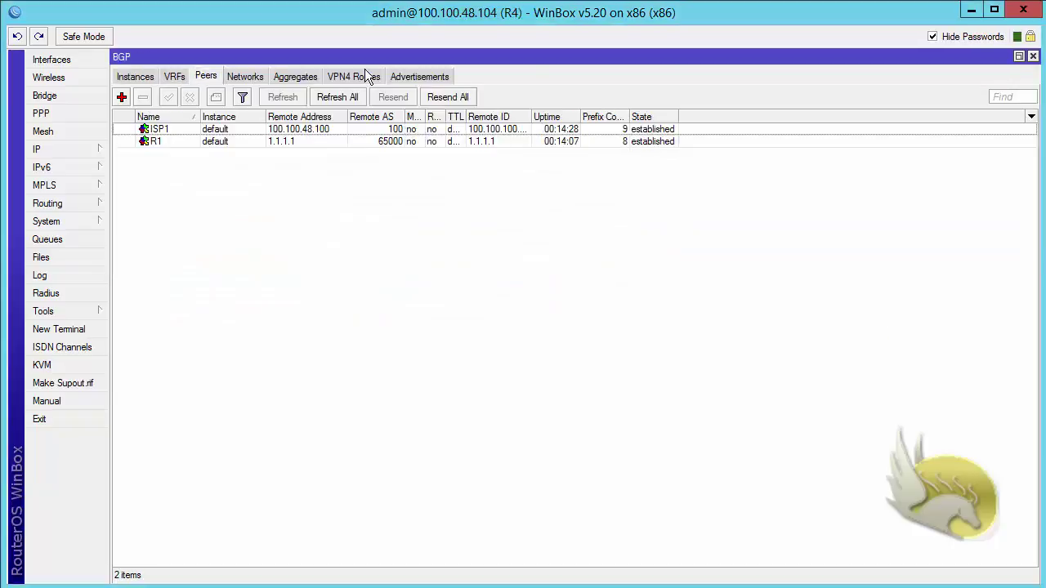
pyautogui.click(411, 76)
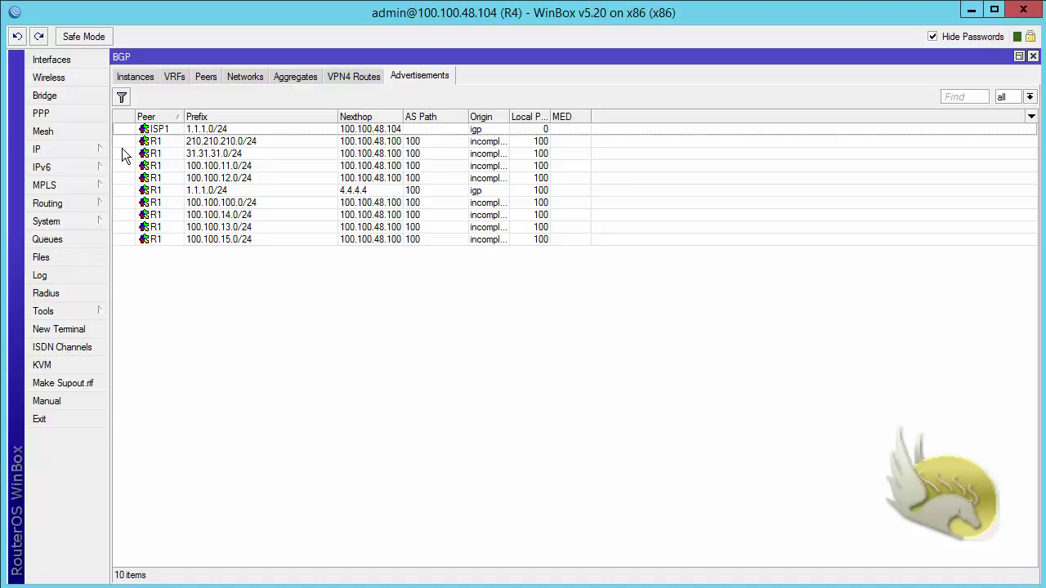
pyautogui.click(90, 153)
pyautogui.click(181, 383)
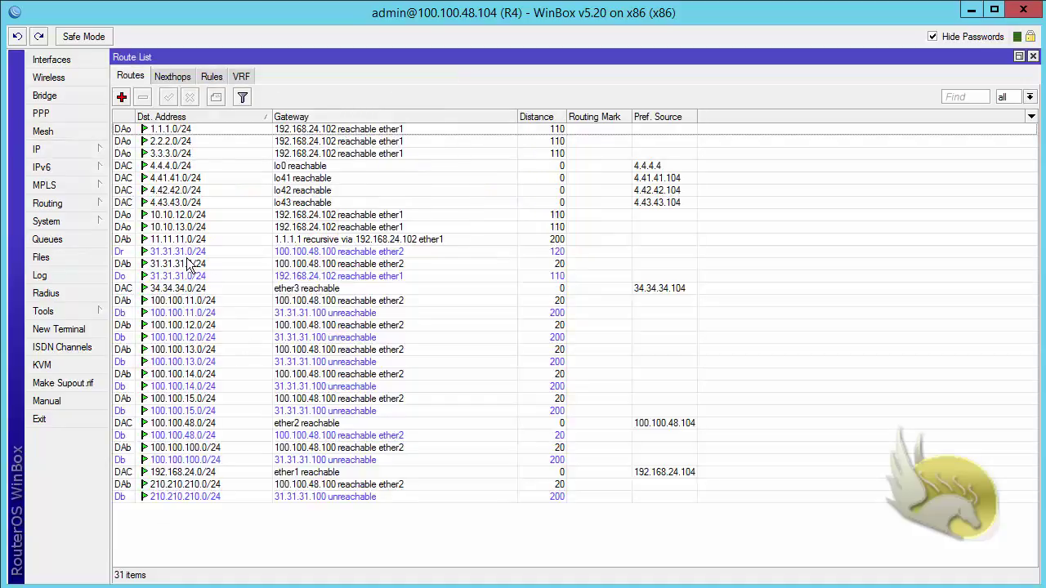
pyautogui.doubleClick(195, 240)
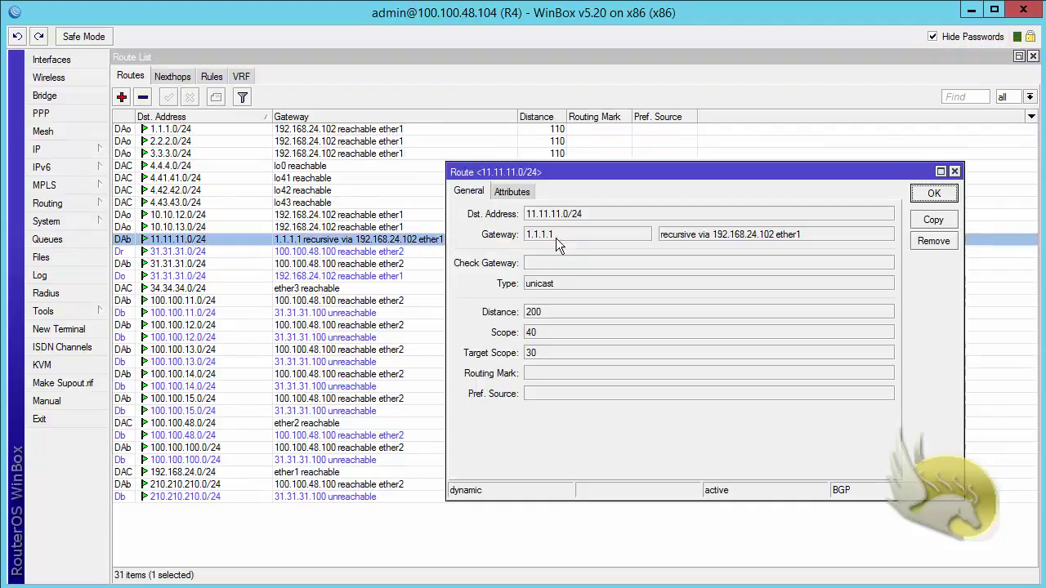
pyautogui.click(520, 195)
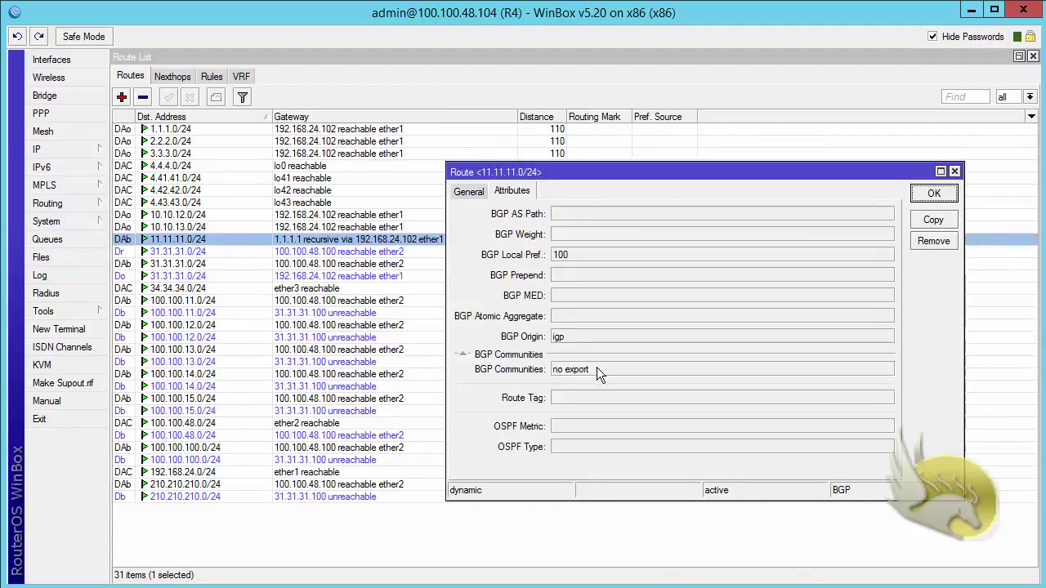
pyautogui.click(932, 194)
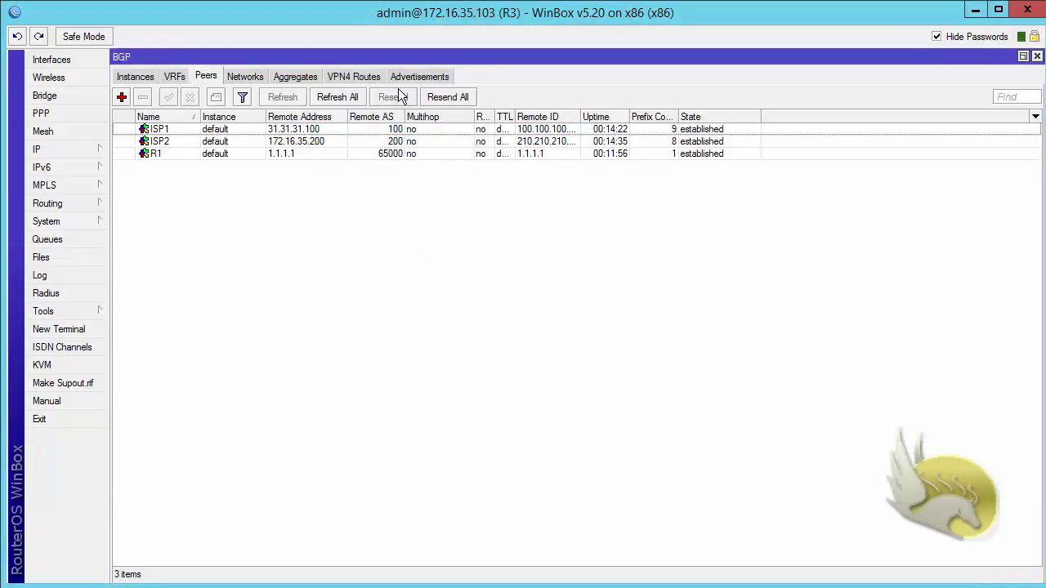
# On R3, check advertisements and confirm route 11.11.11.0/24 carries the no export community.
pyautogui.click(400, 79)
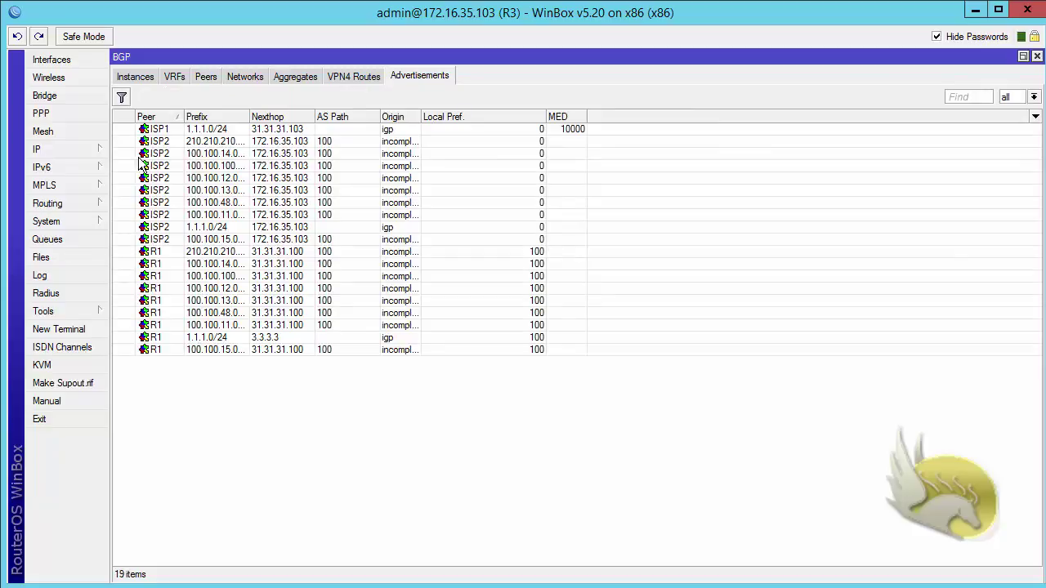
pyautogui.click(94, 151)
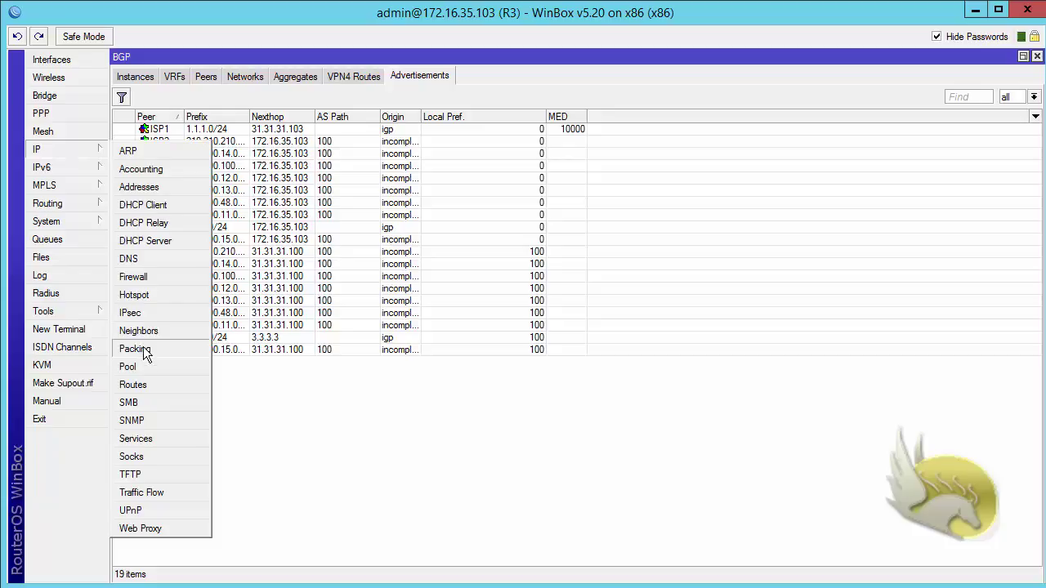
pyautogui.click(150, 381)
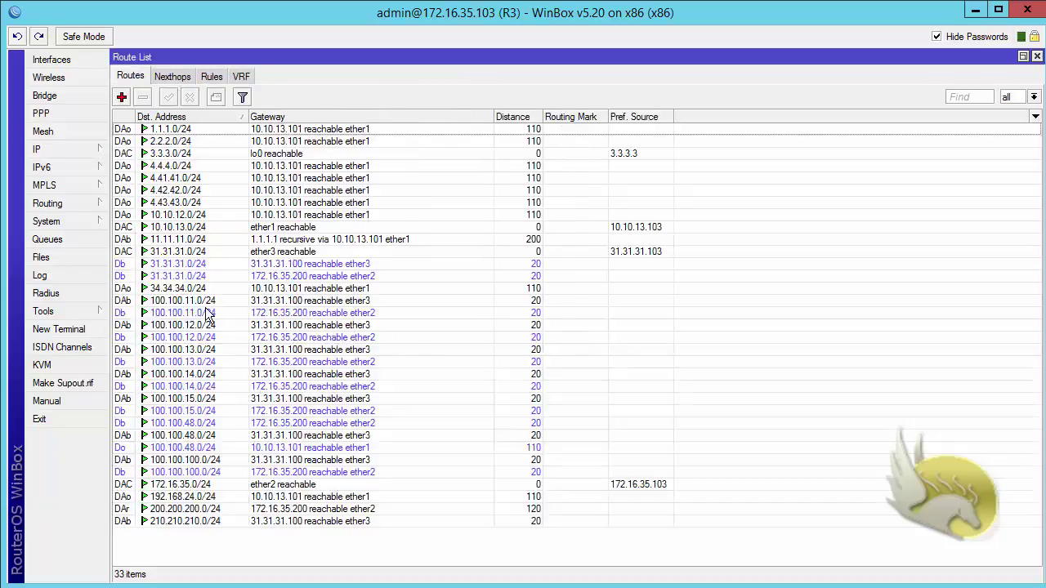
pyautogui.doubleClick(185, 240)
pyautogui.click(390, 196)
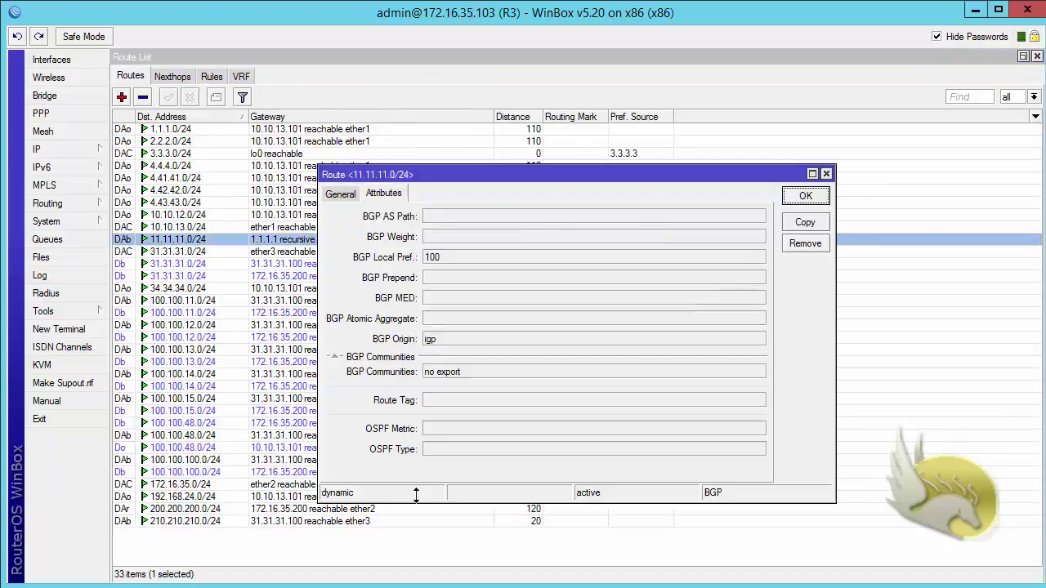
pyautogui.moveTo(466, 376); pyautogui.dragTo(414, 377)
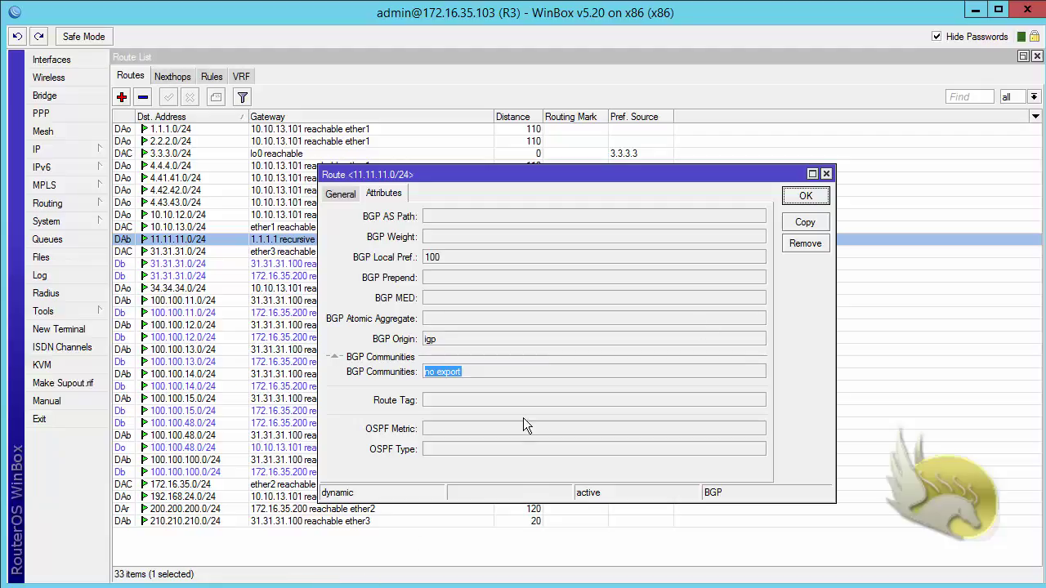
pyautogui.click(806, 200)
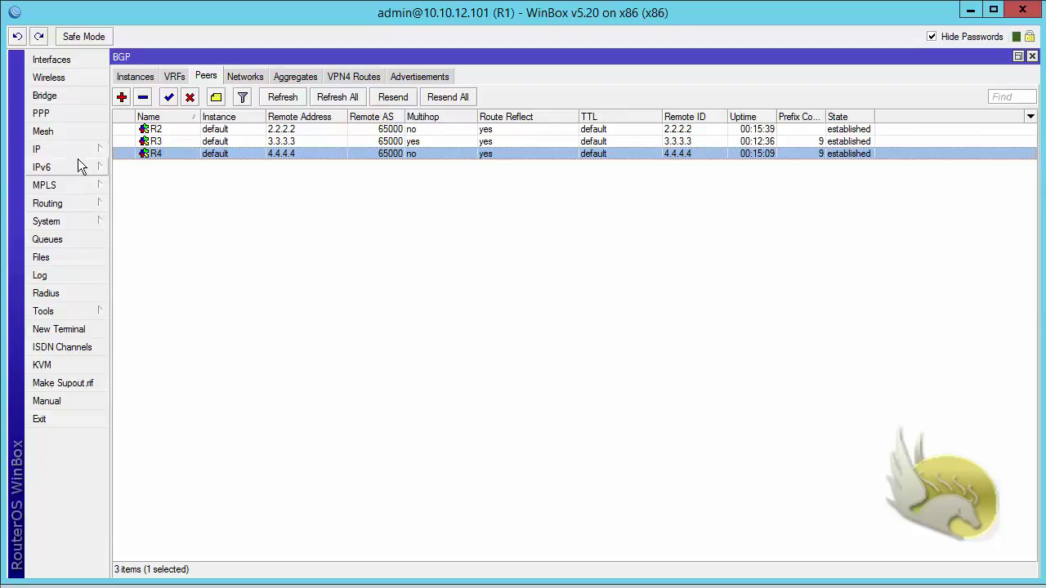
# Create a bridge interface named lo12 on R1.
pyautogui.click(64, 66)
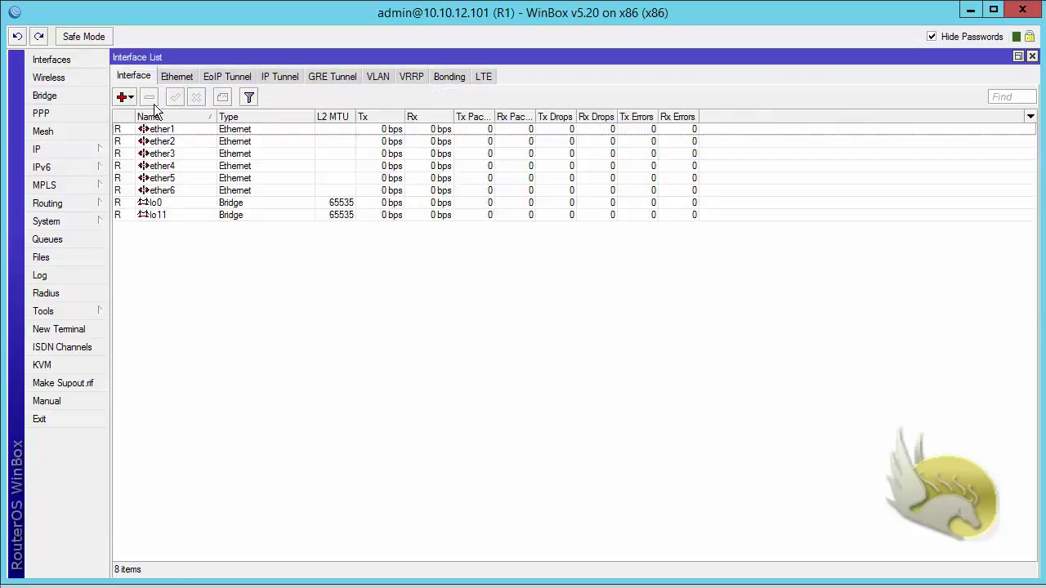
pyautogui.click(128, 97)
pyautogui.click(155, 226)
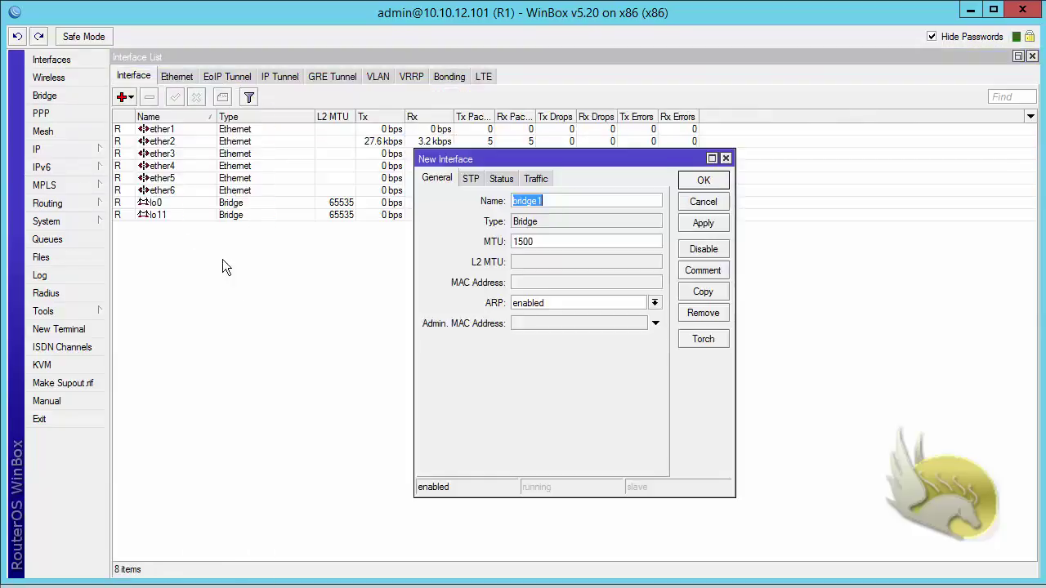
pyautogui.write('lo12')
pyautogui.press('Return')
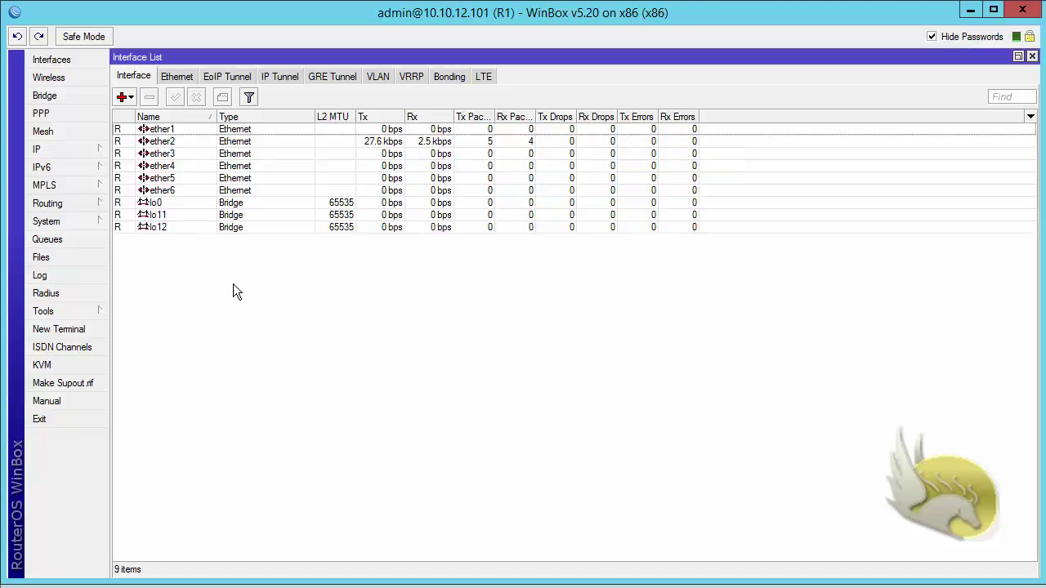
pyautogui.click(1032, 56)
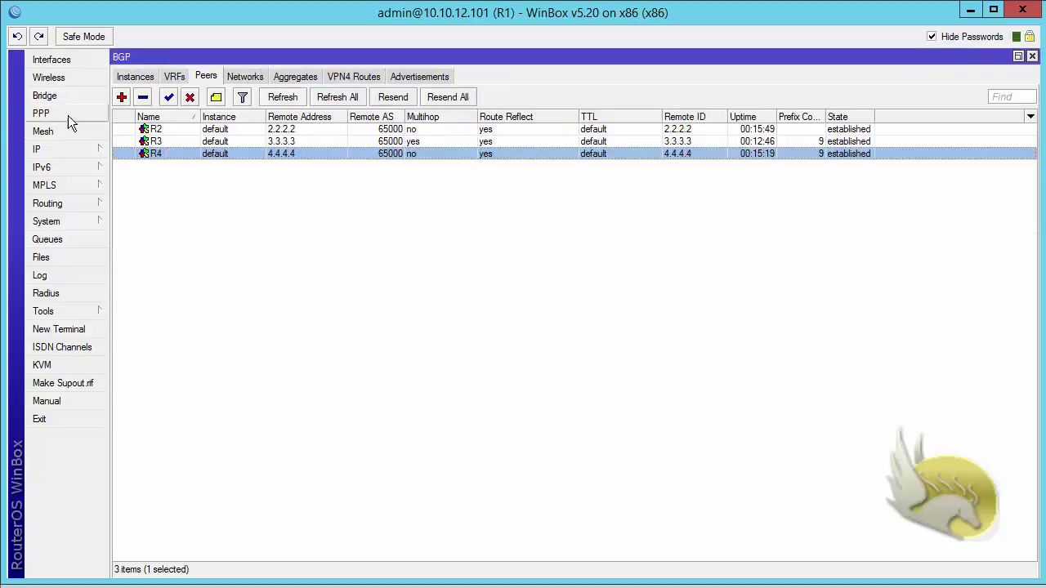
# Assign the IP address 11.11.12.101/24 to interface lo12.
pyautogui.click(57, 149)
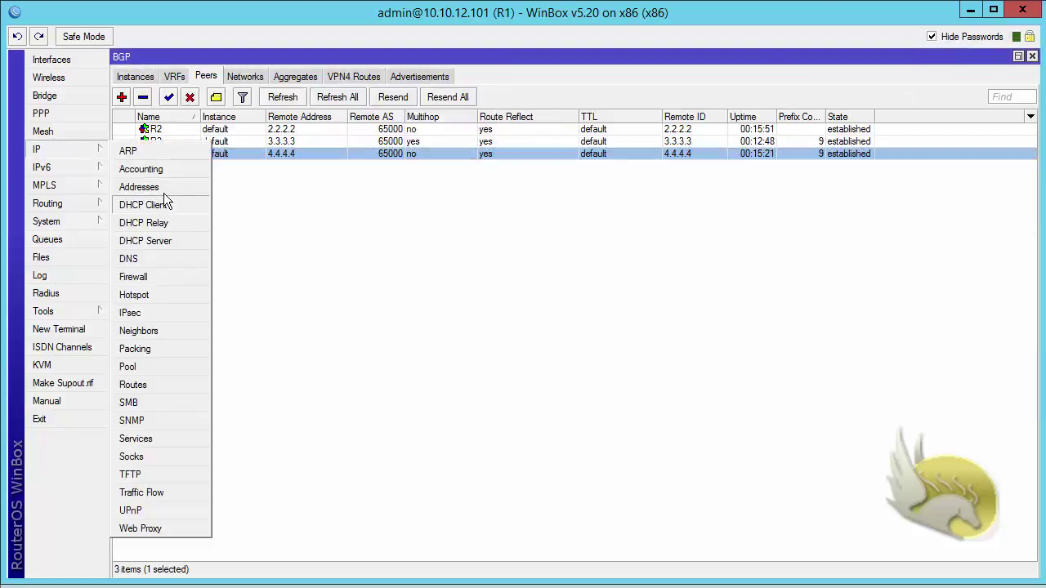
pyautogui.click(164, 192)
pyautogui.click(120, 79)
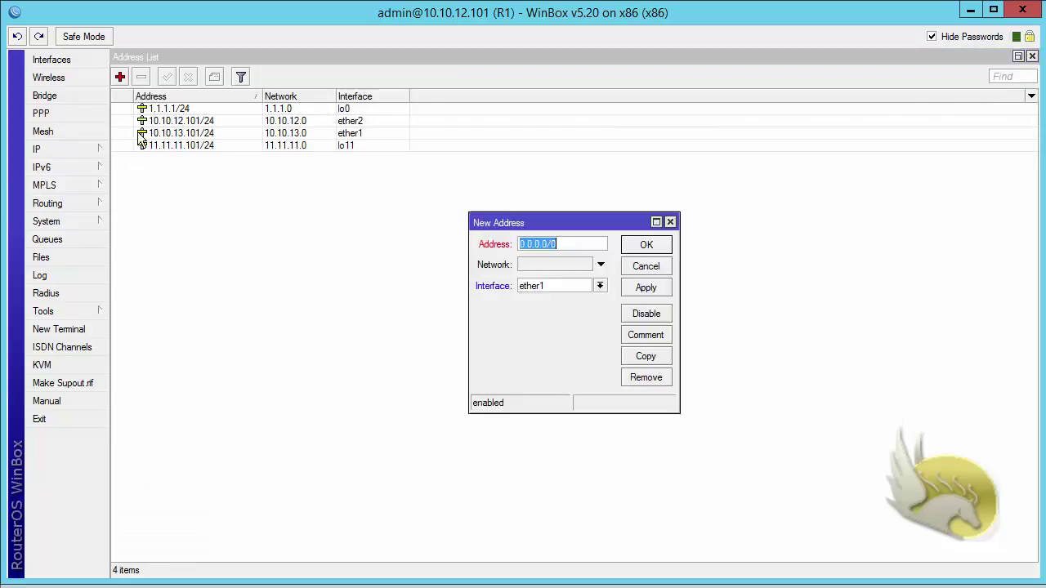
pyautogui.write('11.11.')
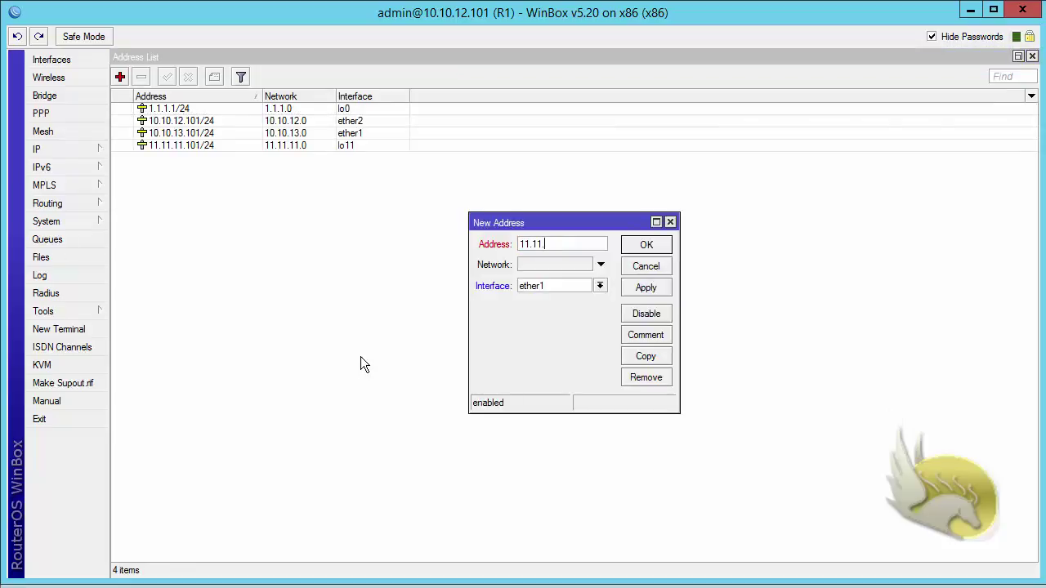
pyautogui.write('12.101/24')
pyautogui.click(601, 287)
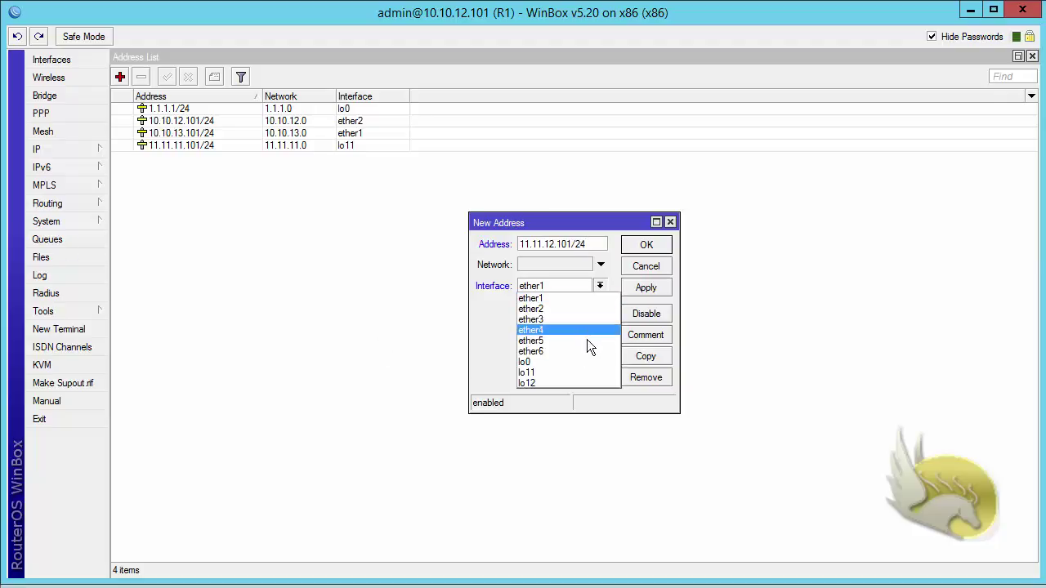
pyautogui.click(590, 385)
pyautogui.click(637, 247)
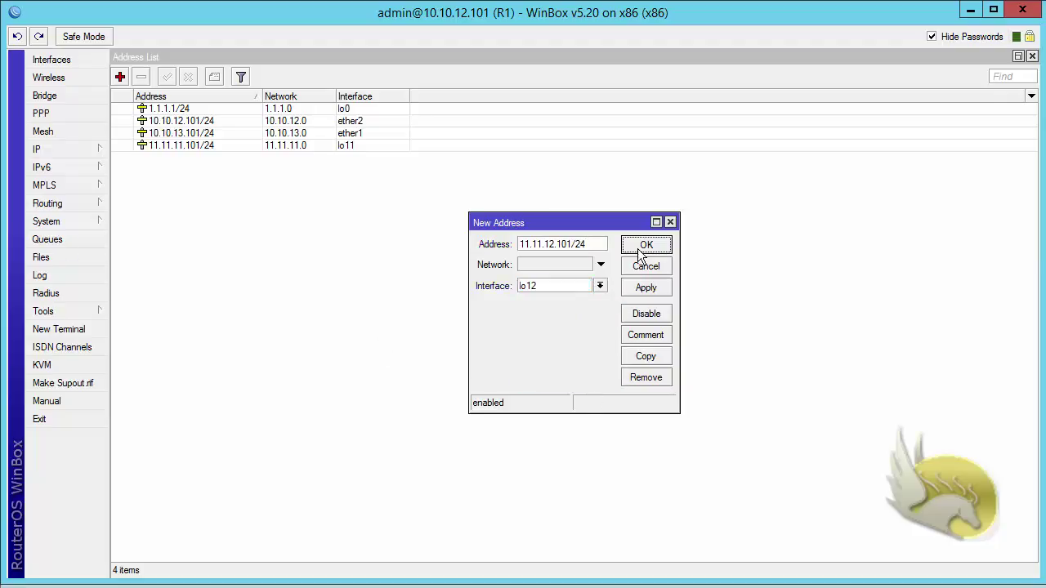
pyautogui.click(1032, 55)
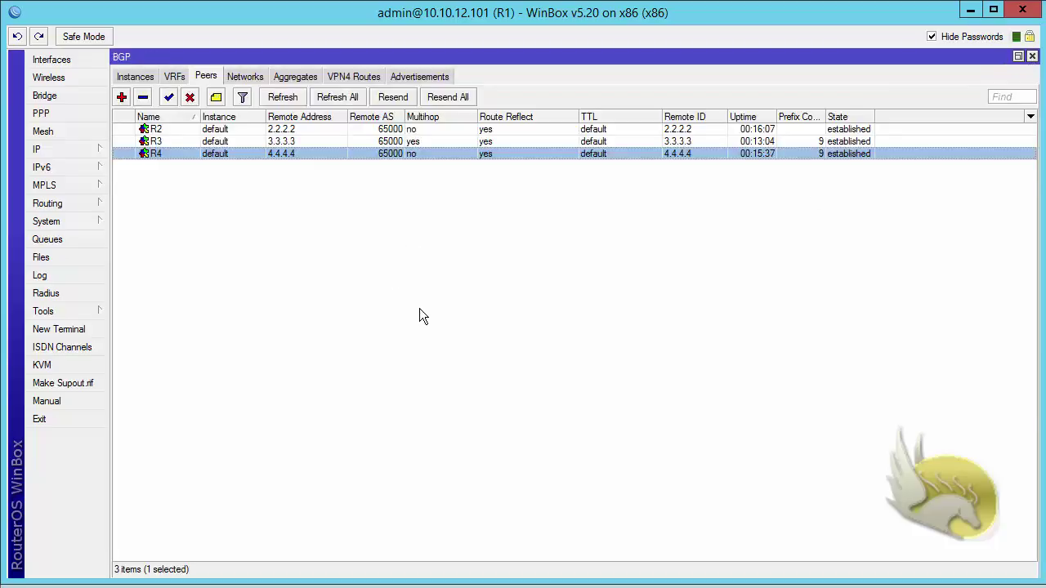
# Add 11.11.12.0/24 to R1's BGP networks, then bring up the Route Filters list.
pyautogui.click(237, 76)
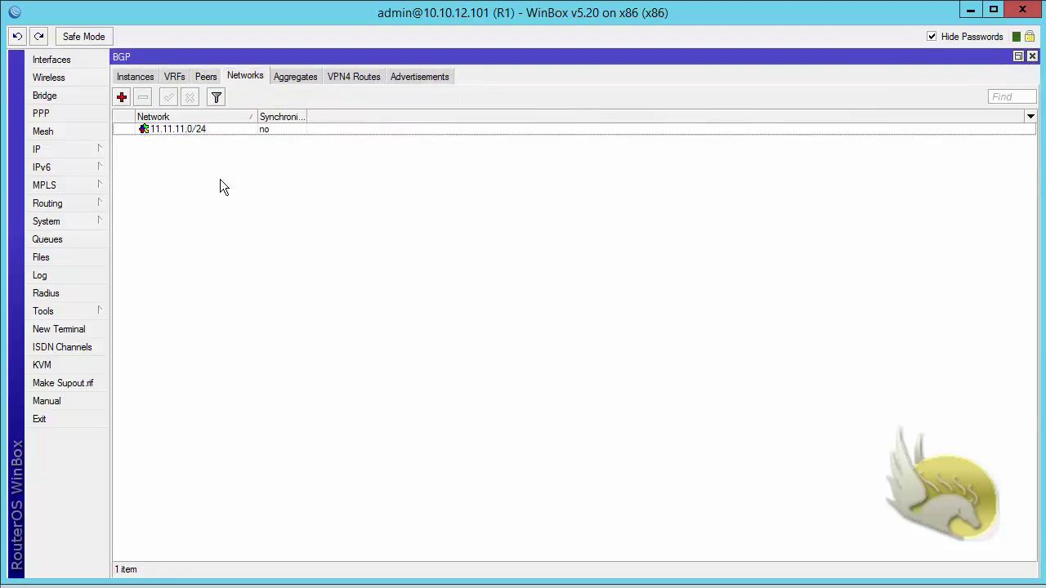
pyautogui.click(121, 97)
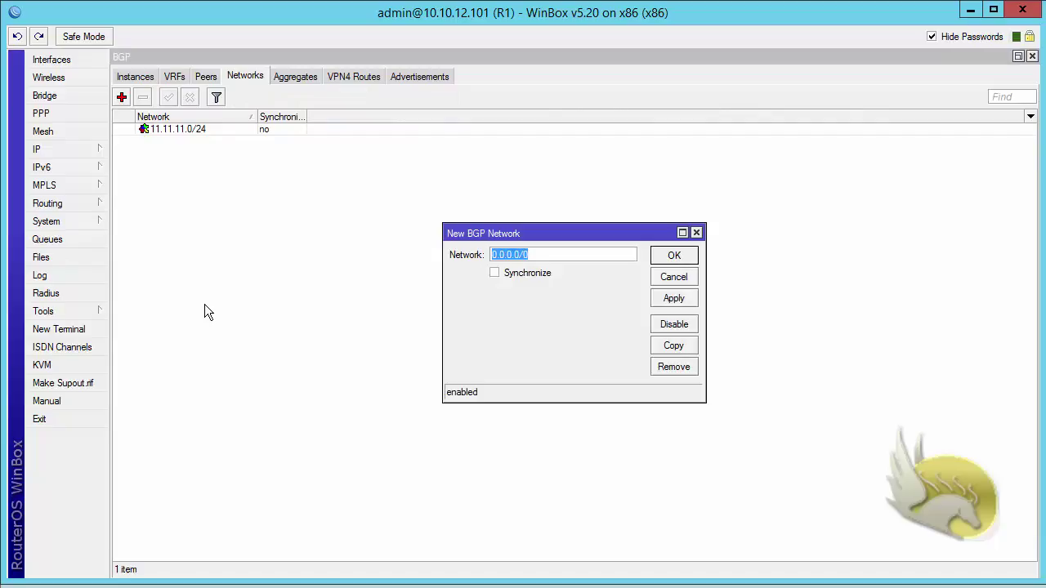
pyautogui.write('11.11.12.0/24')
pyautogui.press('Return')
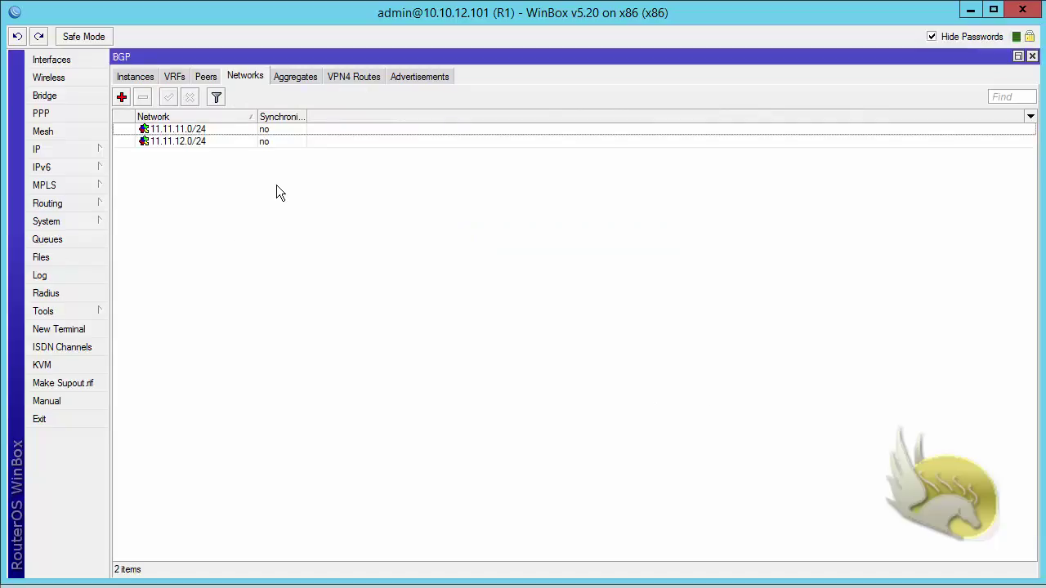
pyautogui.doubleClick(209, 143)
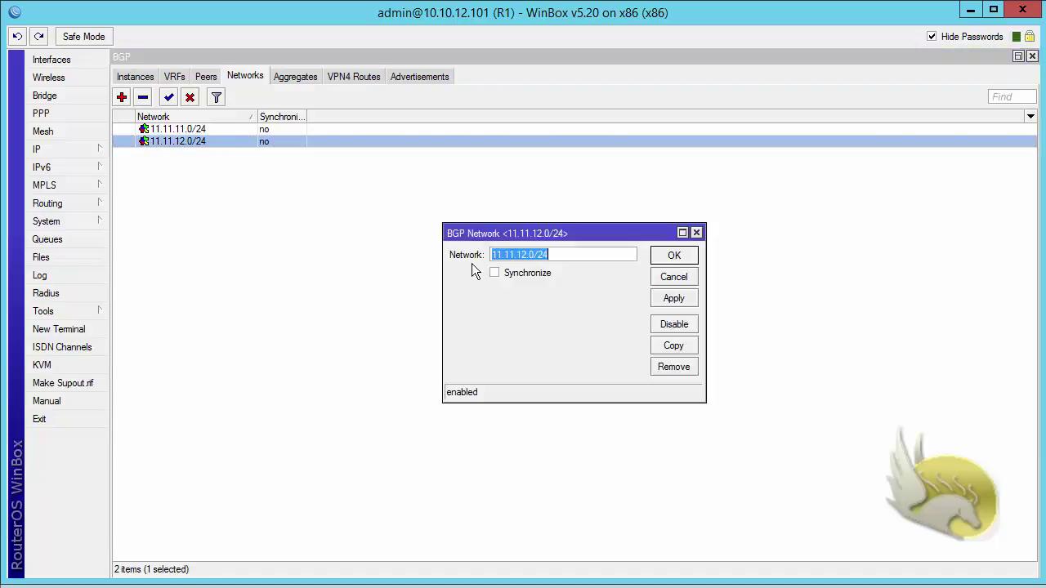
pyautogui.click(666, 260)
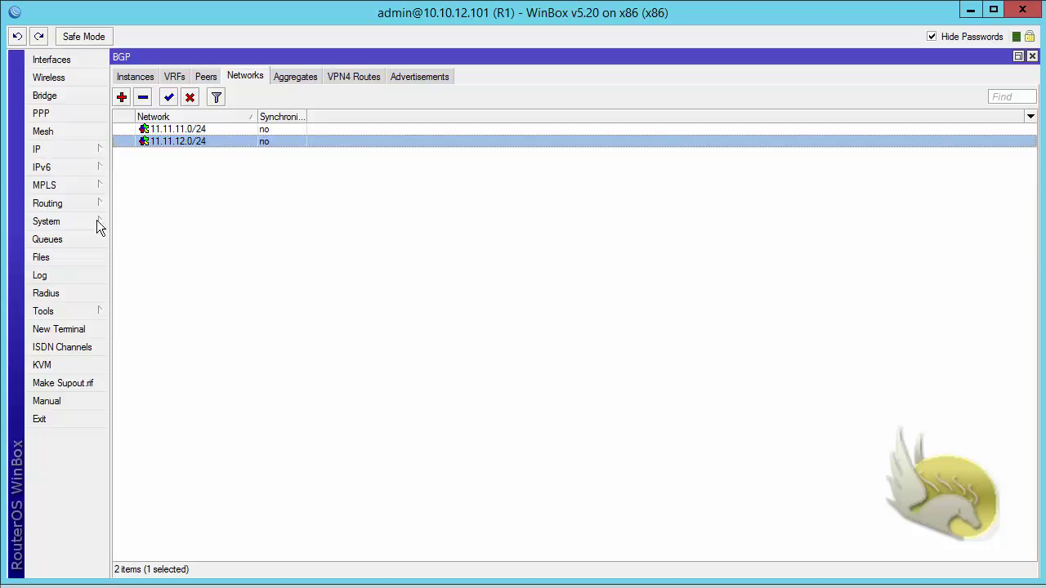
pyautogui.click(29, 206)
pyautogui.click(147, 237)
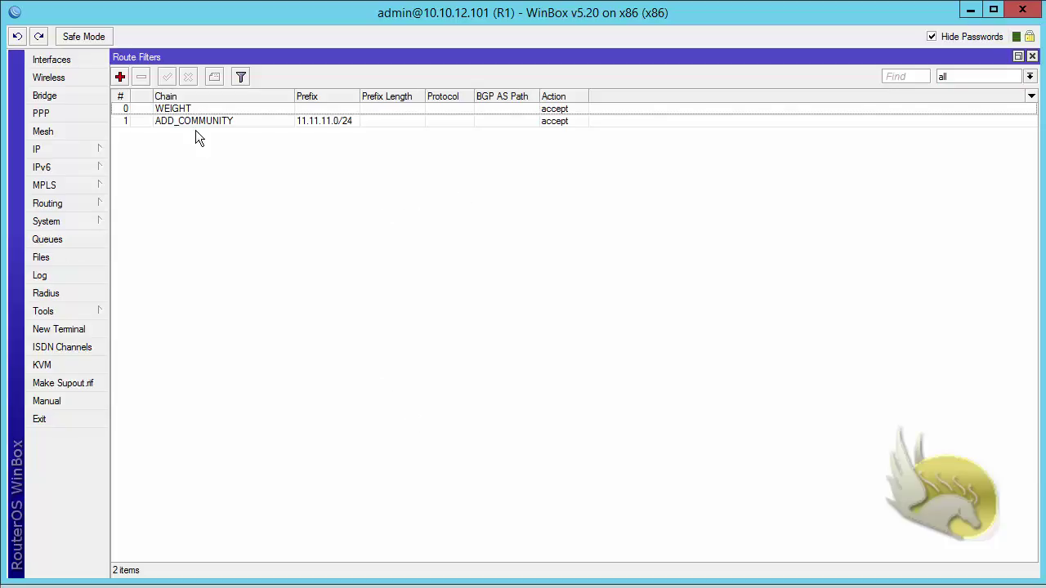
# Start a new route filter in chain ADD_COMMUNITY matching prefix 11.11.12.0/24.
pyautogui.click(120, 77)
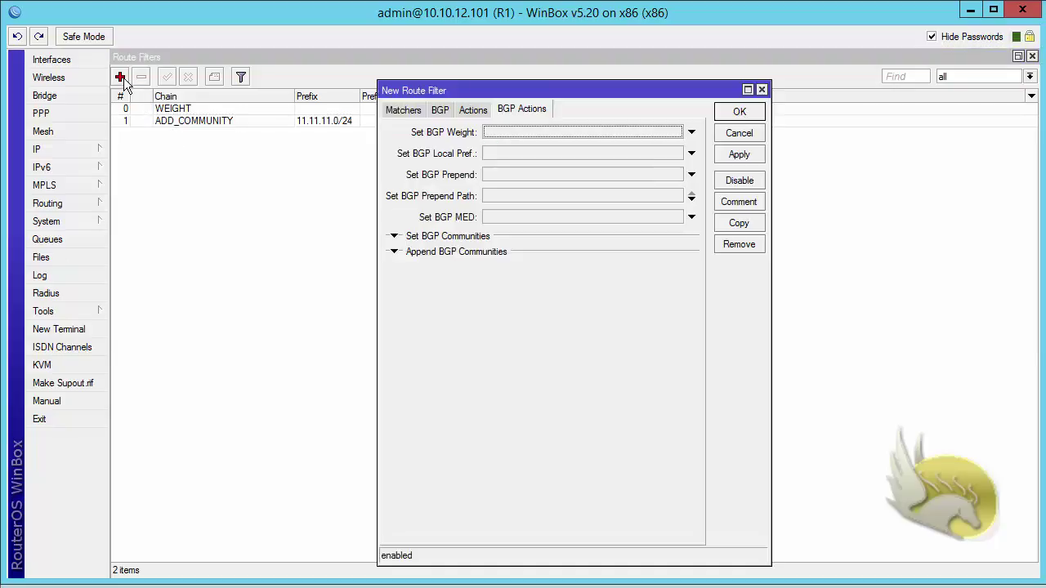
pyautogui.click(389, 111)
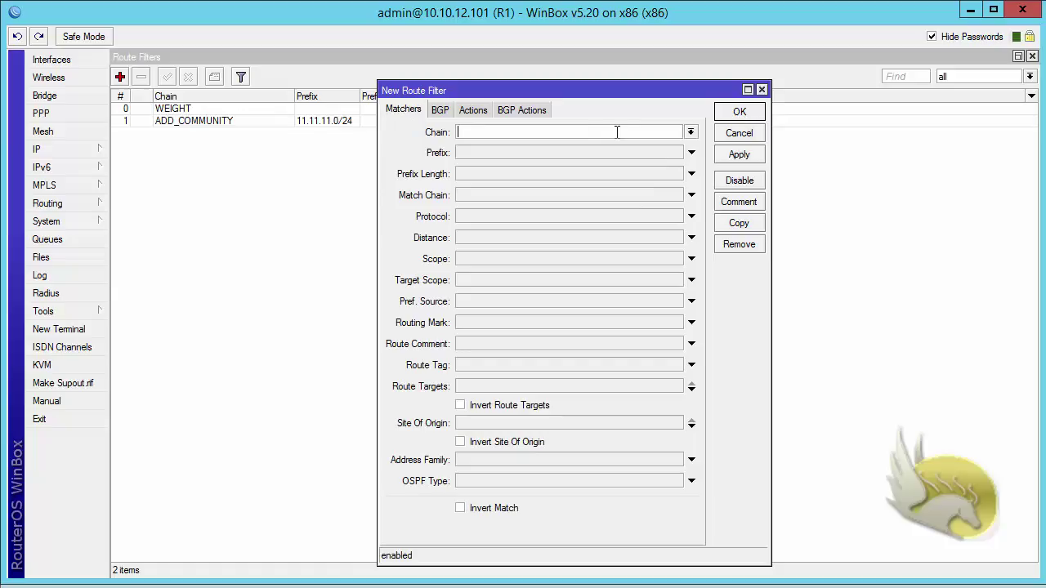
pyautogui.click(690, 132)
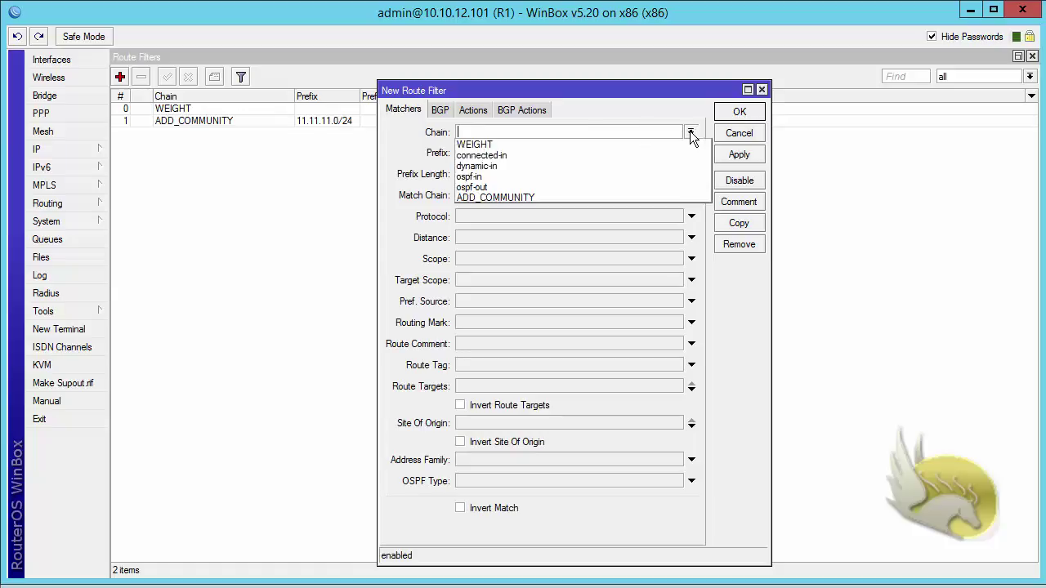
pyautogui.click(660, 198)
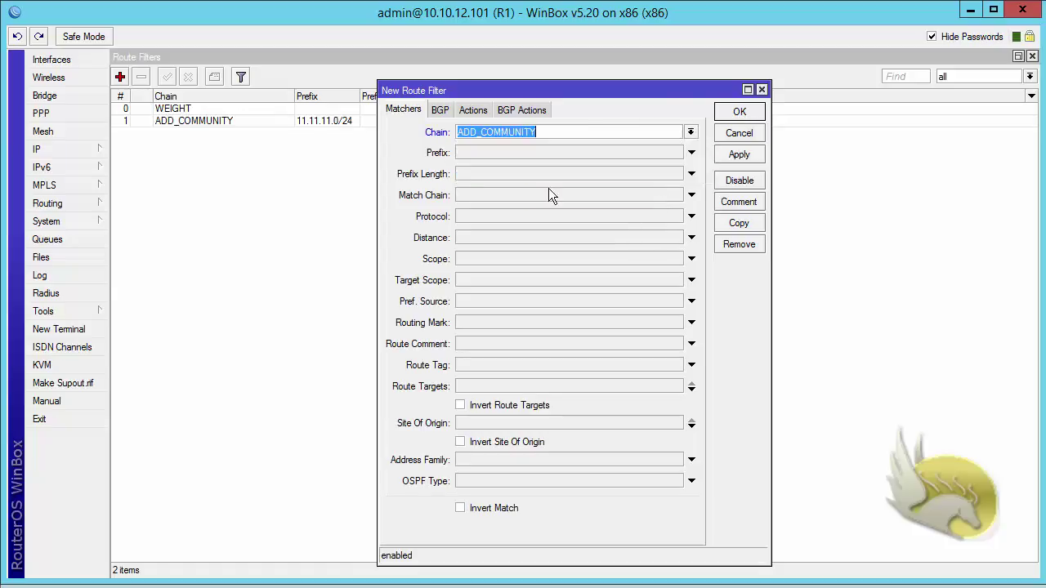
pyautogui.click(463, 152)
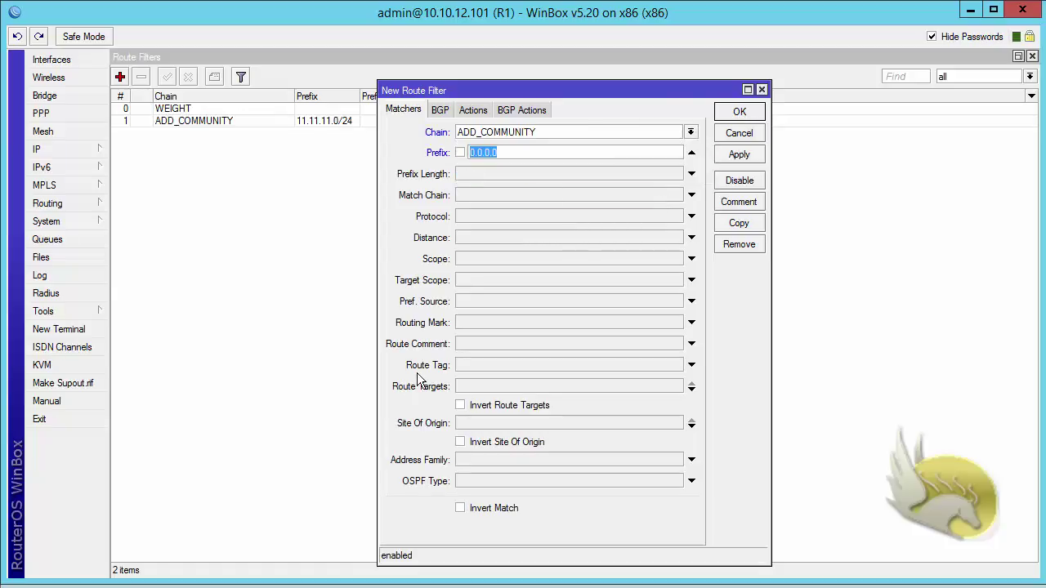
pyautogui.write('11.11.12.0')
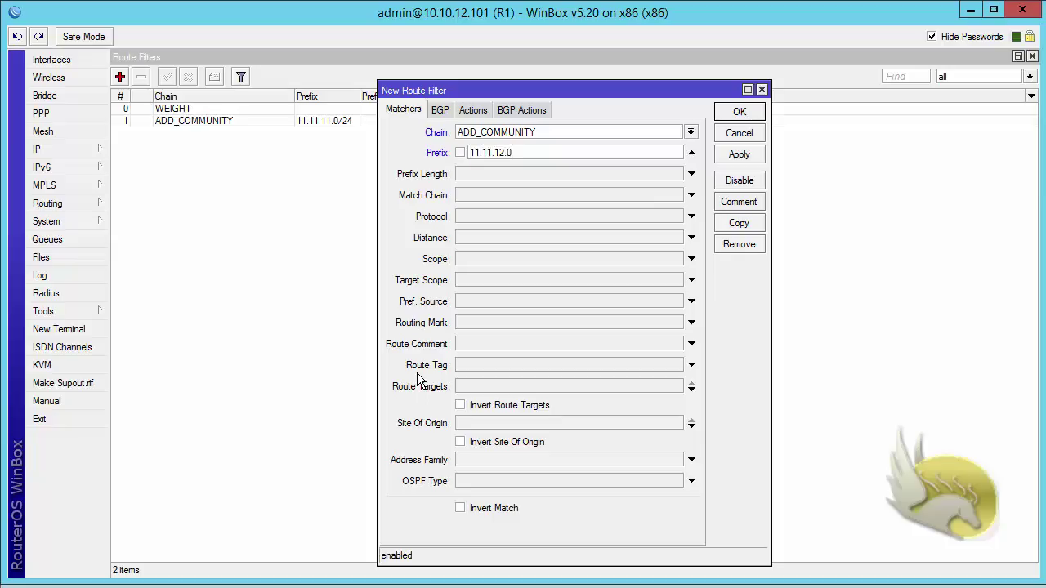
pyautogui.write('/24')
# Give the filter action accept and BGP community 12:12, save it, and close Route Filters.
pyautogui.click(477, 111)
pyautogui.click(690, 133)
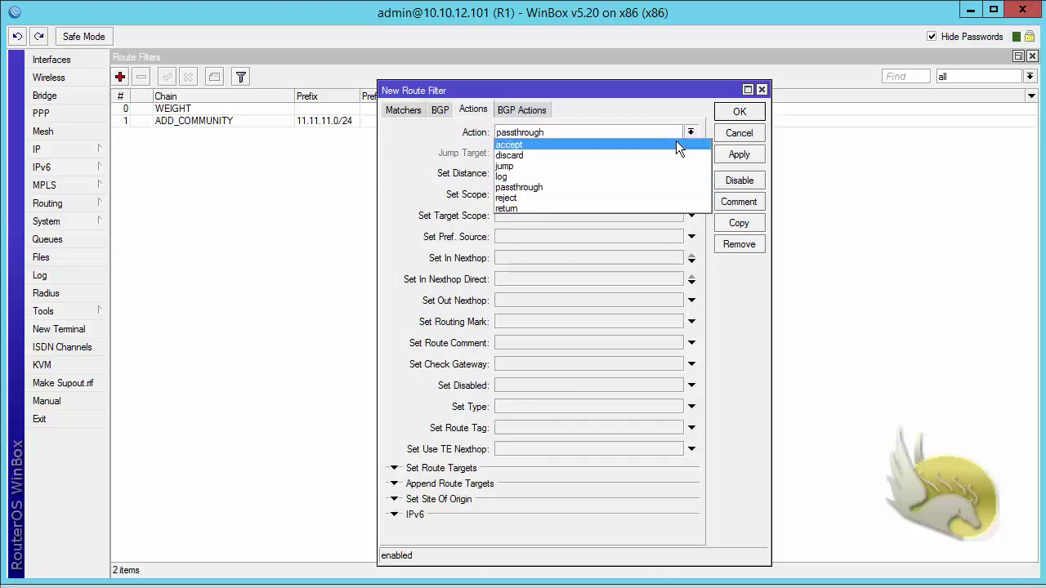
pyautogui.click(671, 144)
pyautogui.click(522, 110)
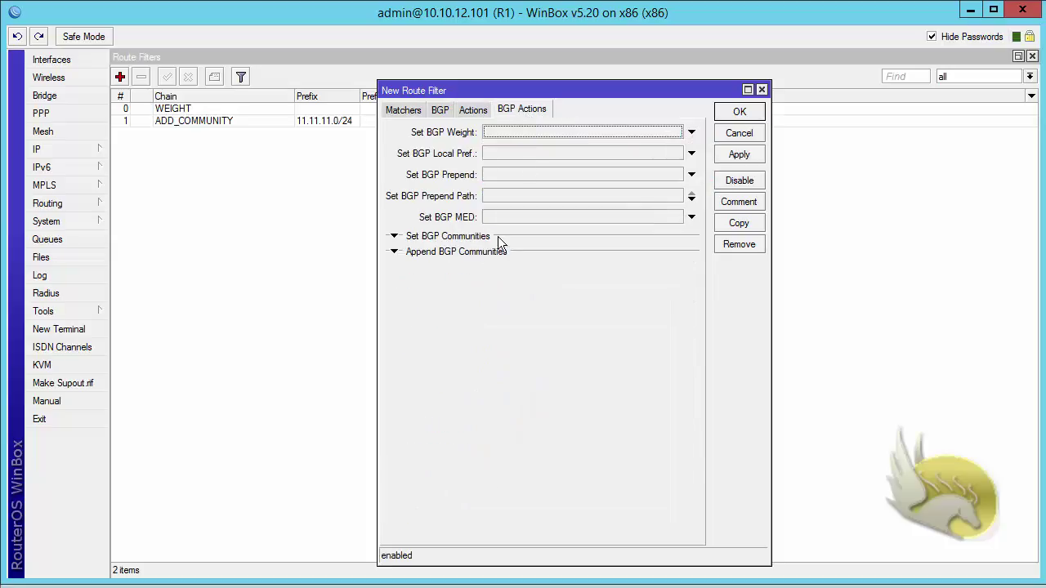
pyautogui.click(394, 236)
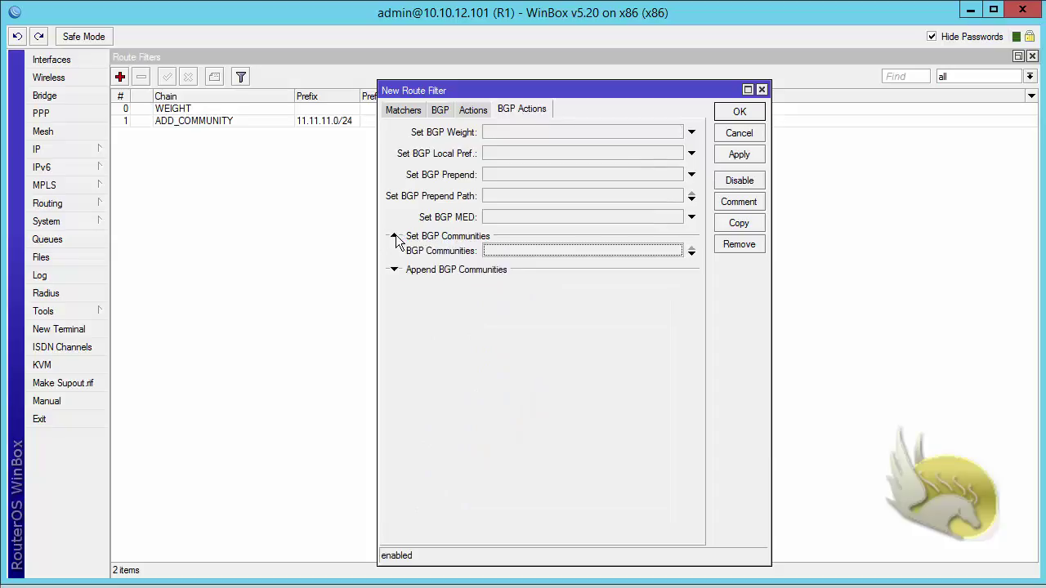
pyautogui.doubleClick(507, 254)
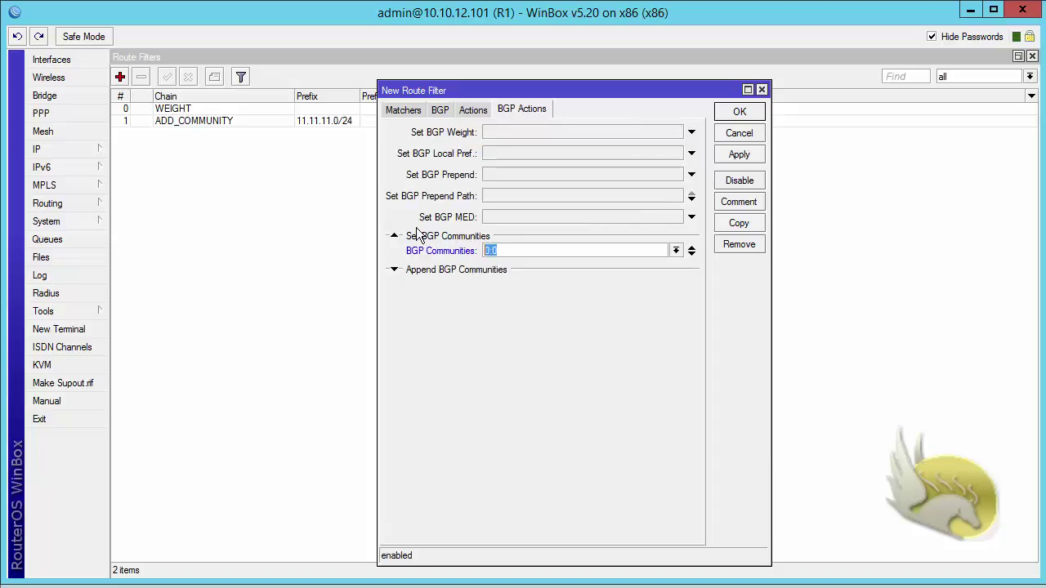
pyautogui.write('12:12')
pyautogui.click(727, 157)
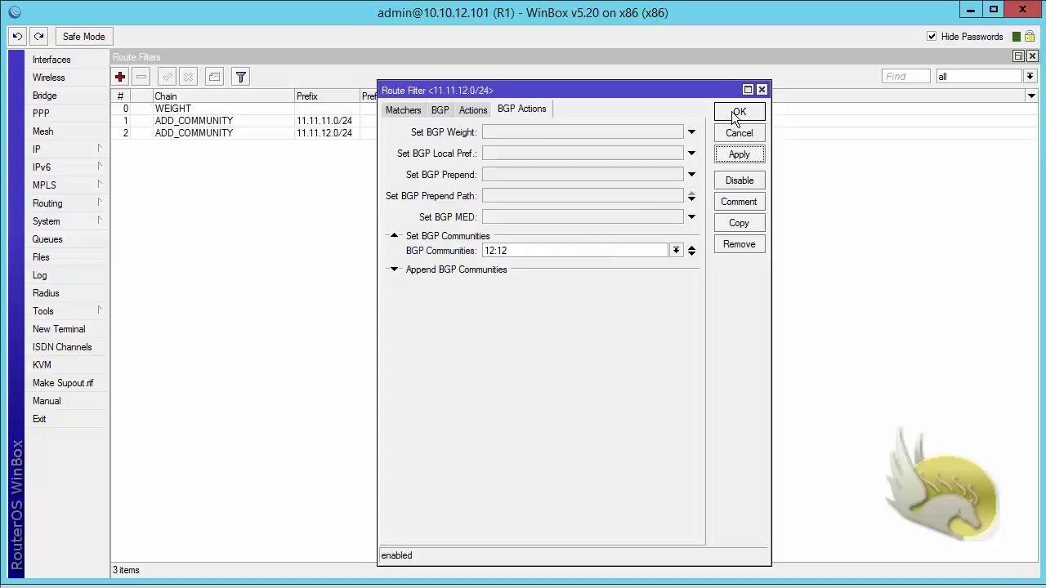
pyautogui.click(737, 115)
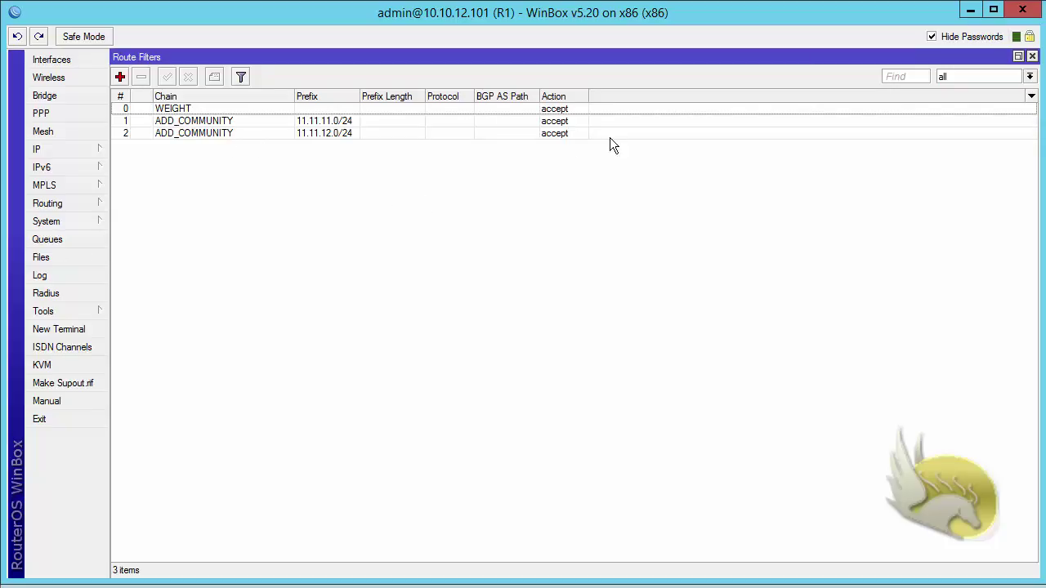
pyautogui.click(1032, 56)
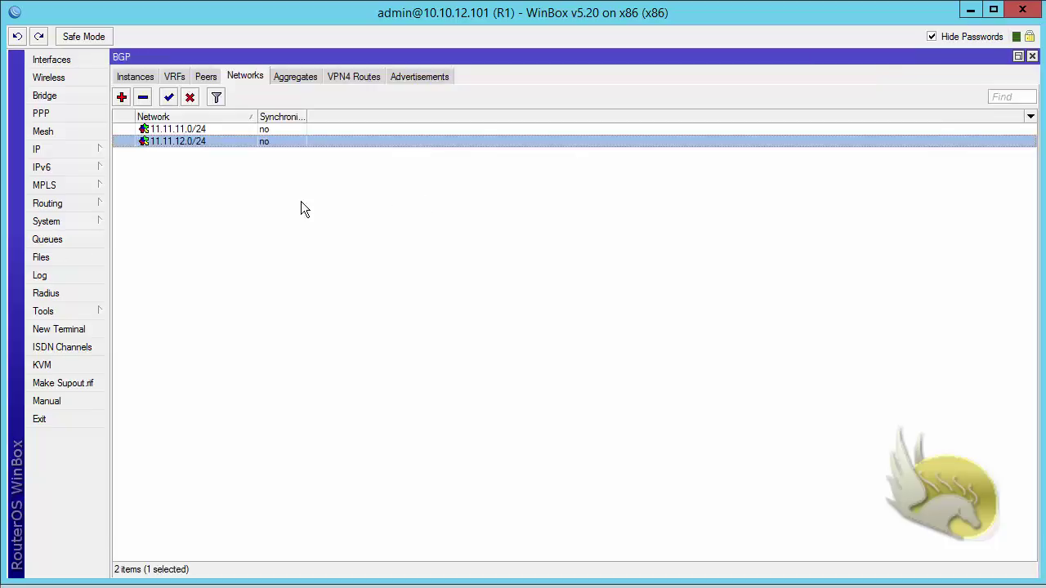
# Show the BGP Advertisements list with a Communities column added.
pyautogui.click(206, 76)
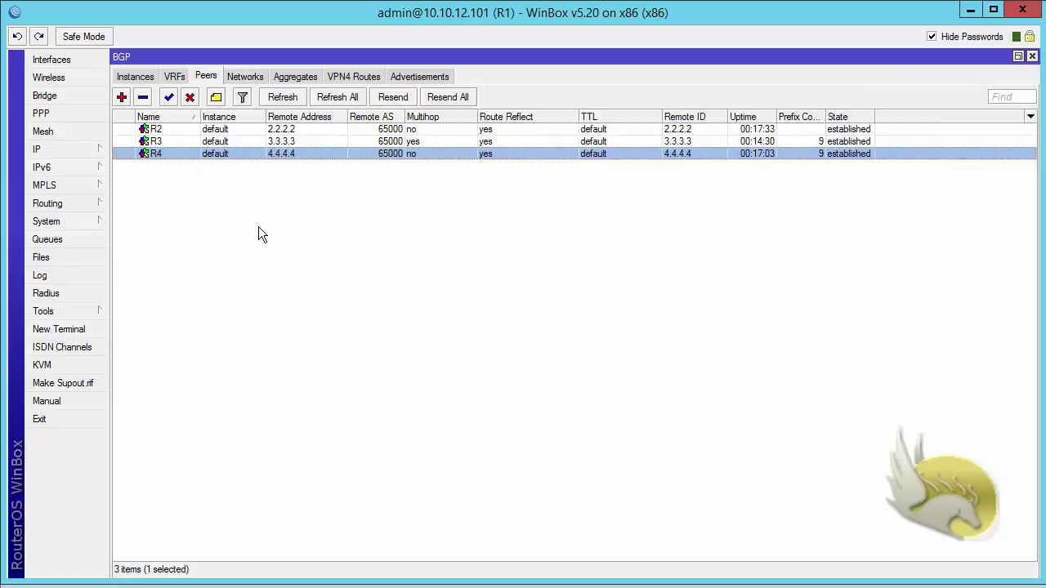
pyautogui.click(401, 76)
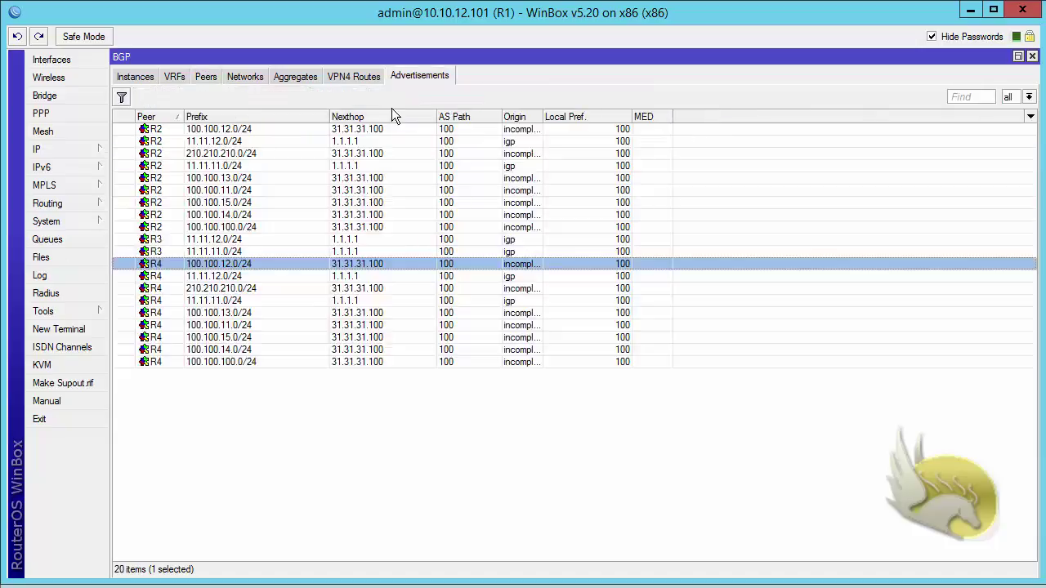
pyautogui.click(1031, 117)
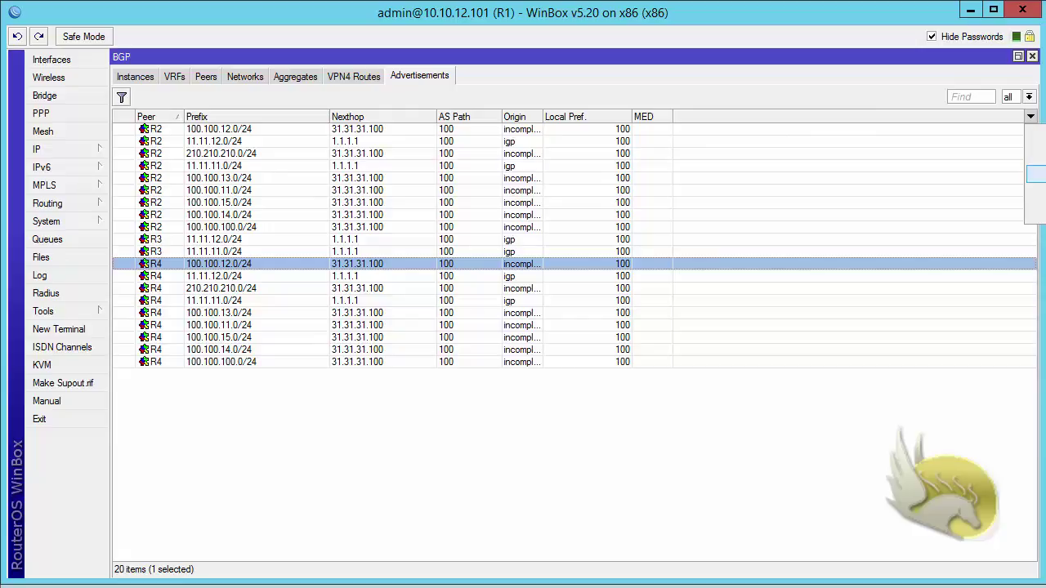
pyautogui.click(1033, 174)
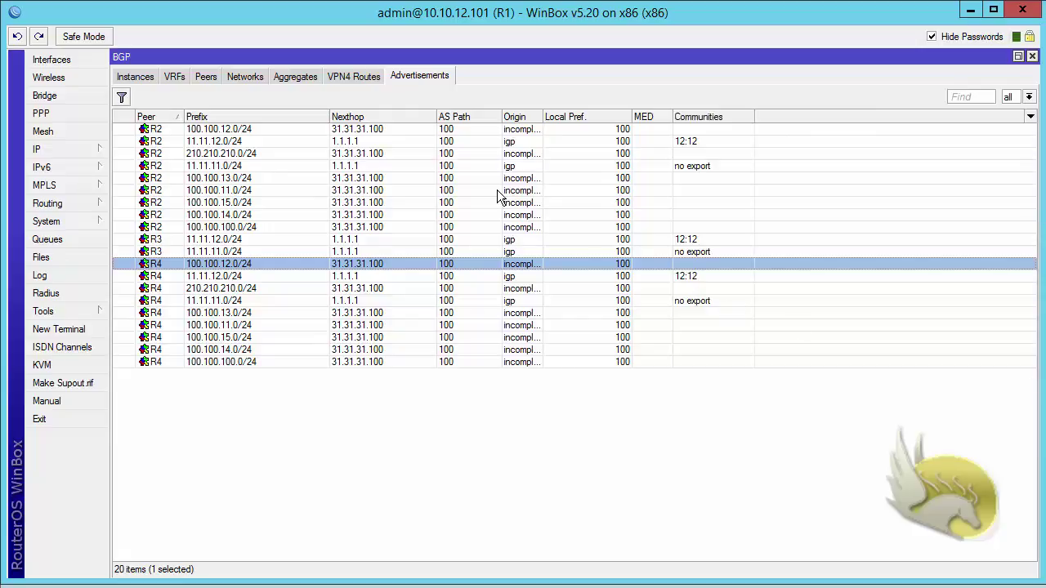
# Inspect the 11.11.12.0/24 advertisements to confirm they carry community 12:12.
pyautogui.click(694, 143)
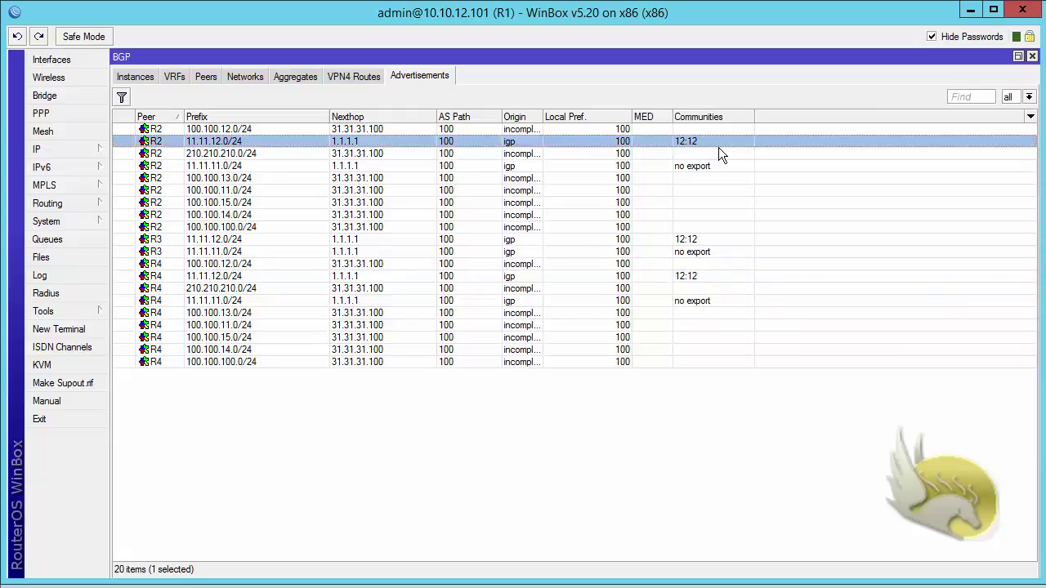
pyautogui.click(701, 240)
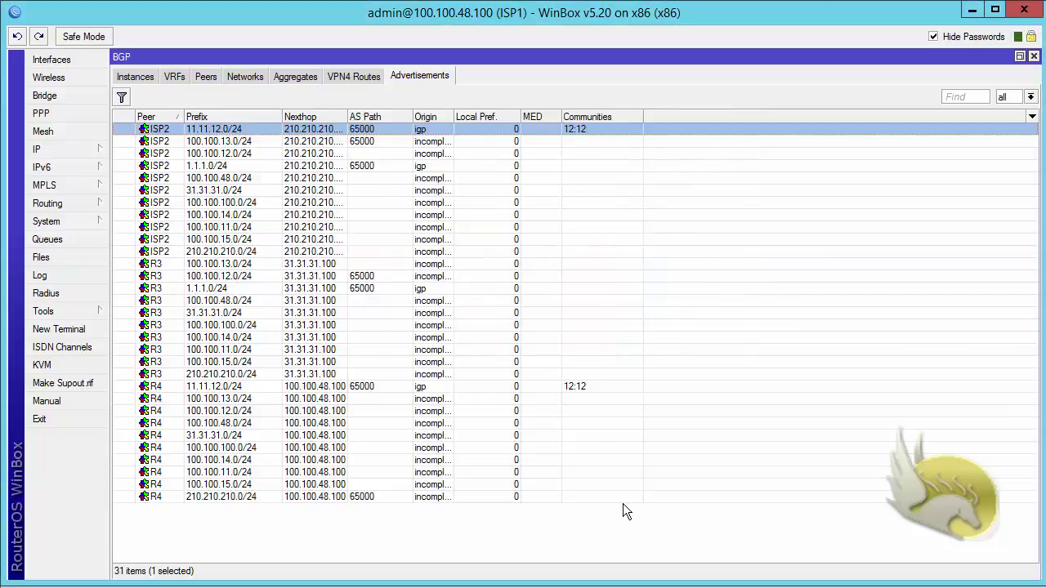
pyautogui.click(595, 386)
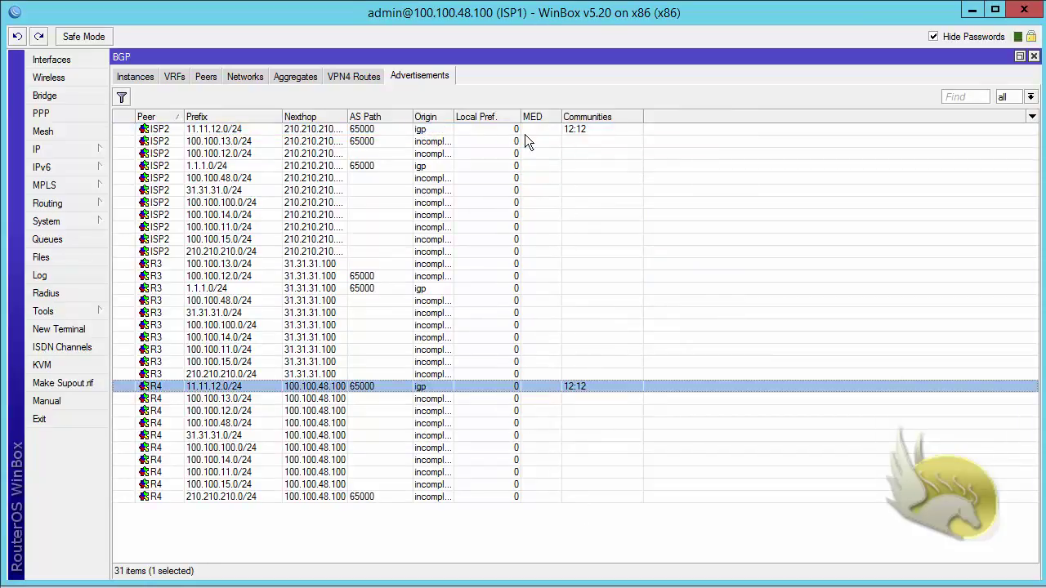
pyautogui.click(597, 135)
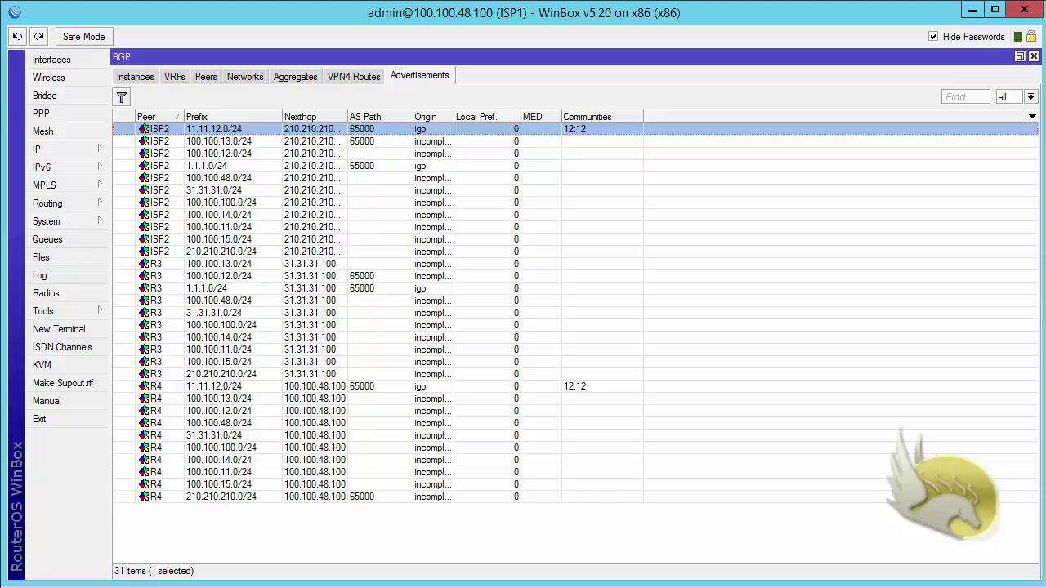
pyautogui.hotkey('alt', 'Tab')
# On ISP1, start a new route filter in chain REMOVE_BY_COMMUNITY and show its BGP matchers.
pyautogui.click(79, 203)
pyautogui.click(138, 238)
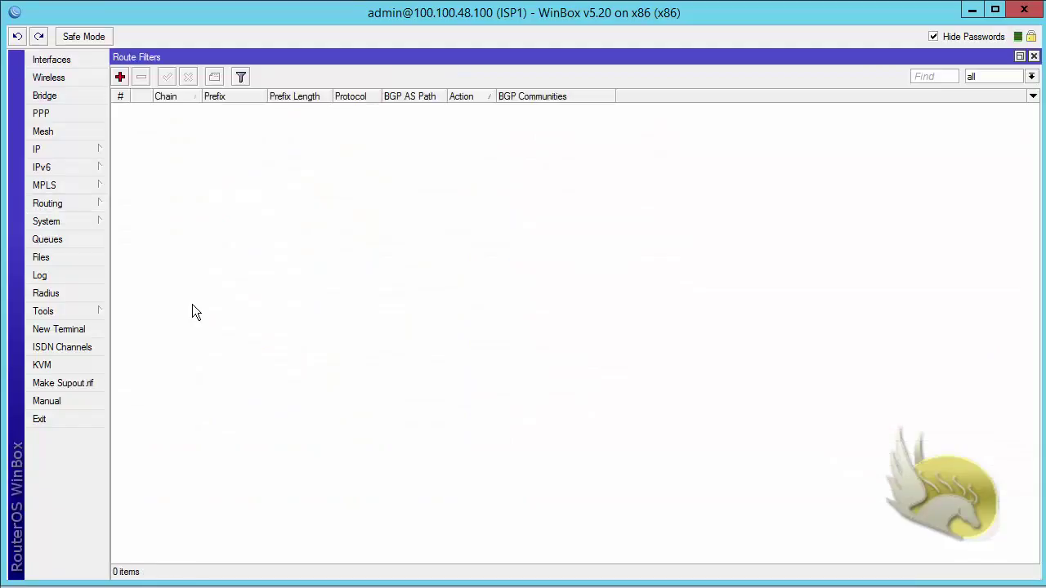
pyautogui.click(120, 78)
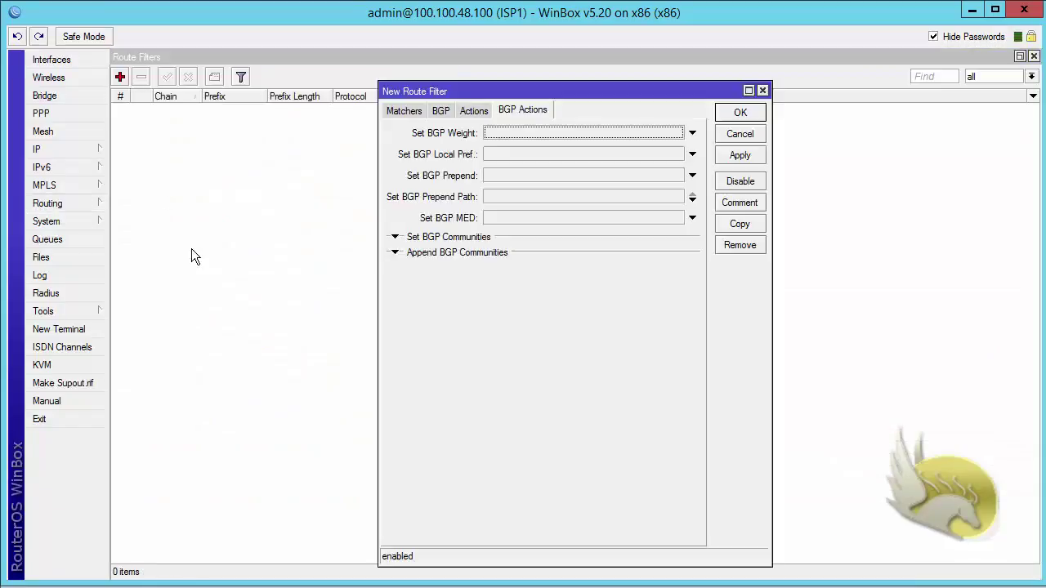
pyautogui.click(404, 111)
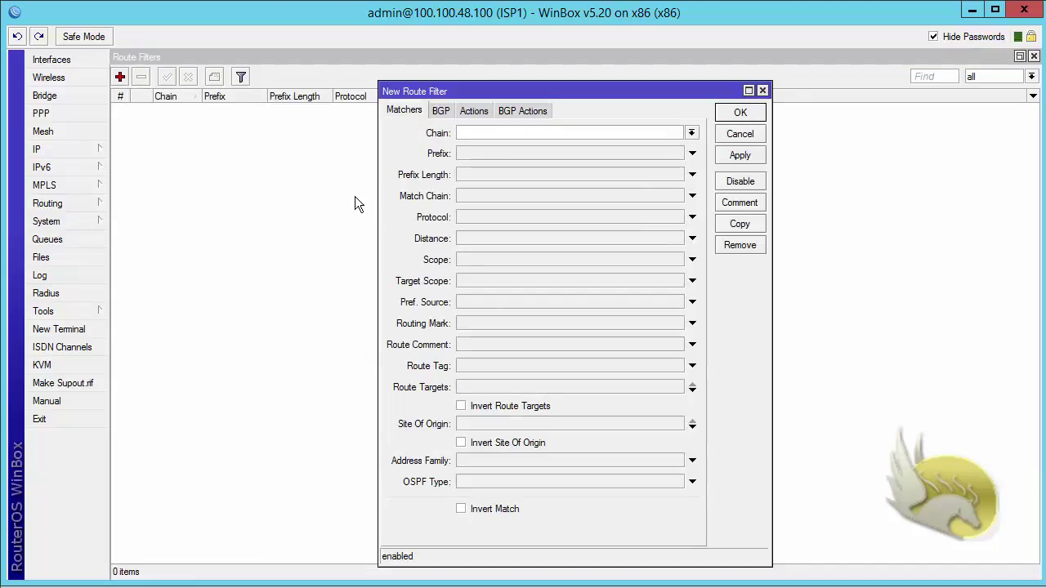
pyautogui.write('RE')
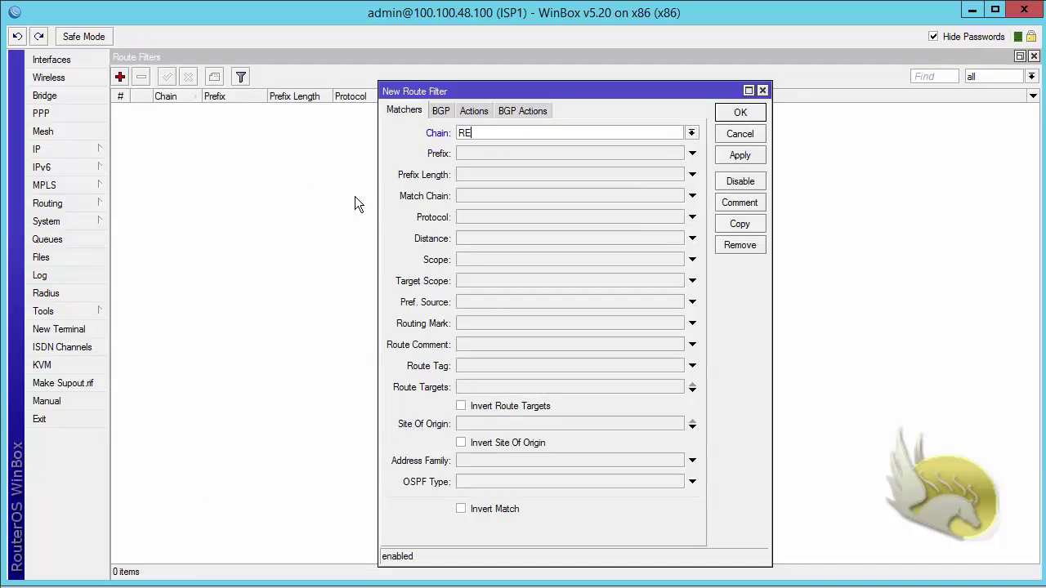
pyautogui.write('MOVE_COMMUNITY')
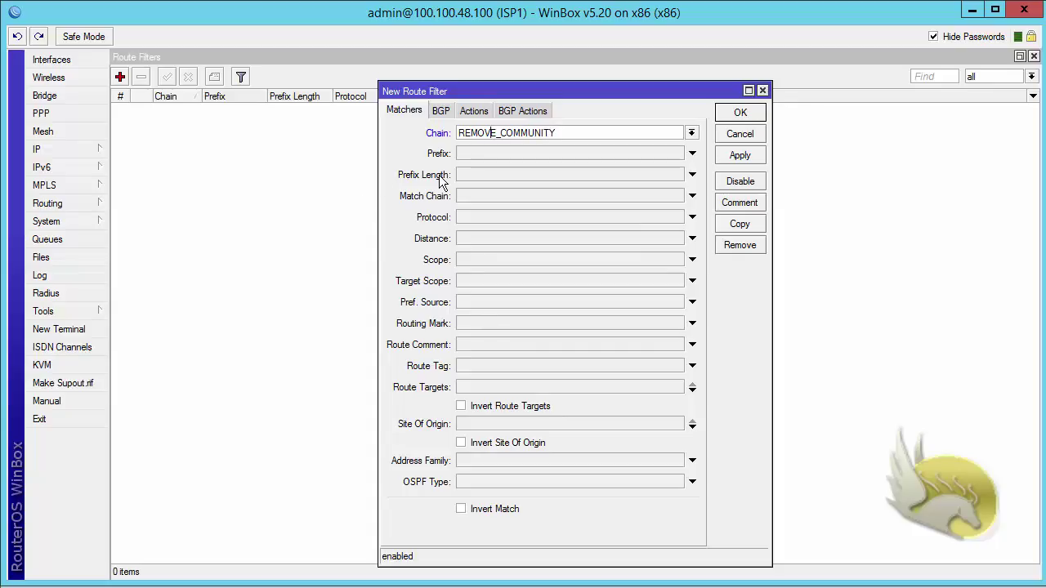
pyautogui.write('_BY')
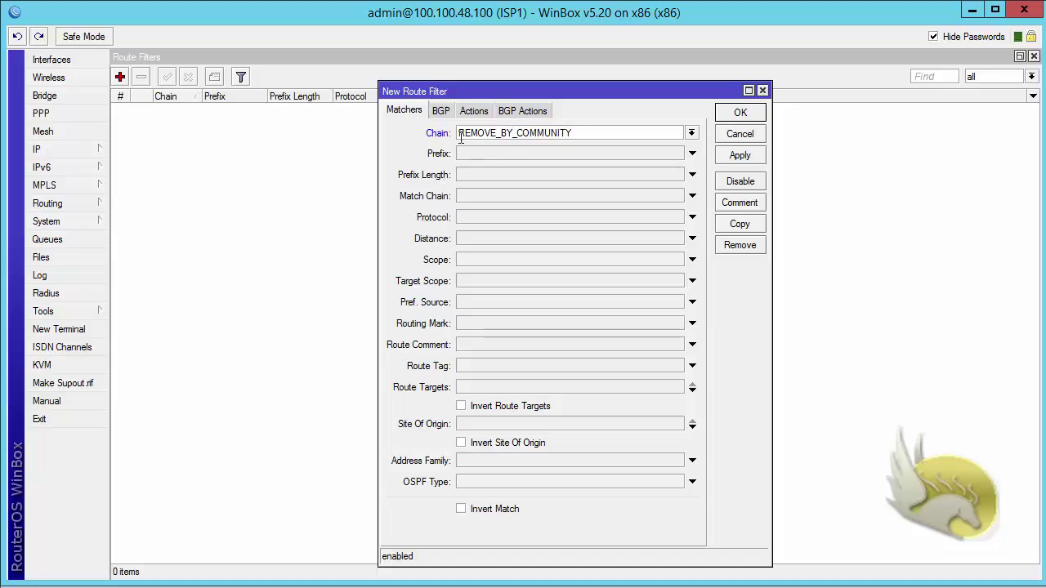
pyautogui.click(442, 111)
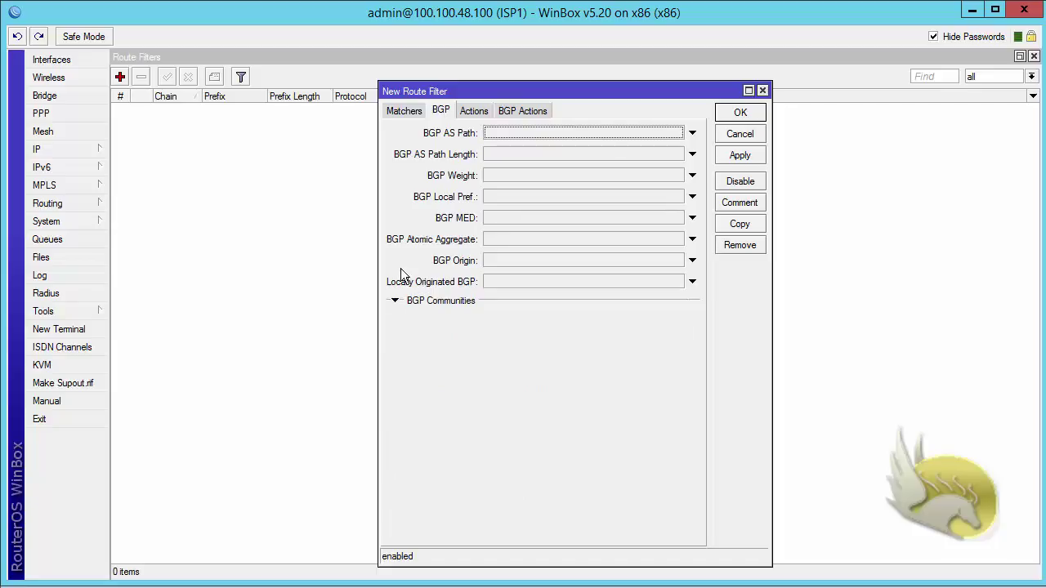
# Replace the default 0:0 BGP community match with 12:12.
pyautogui.click(393, 300)
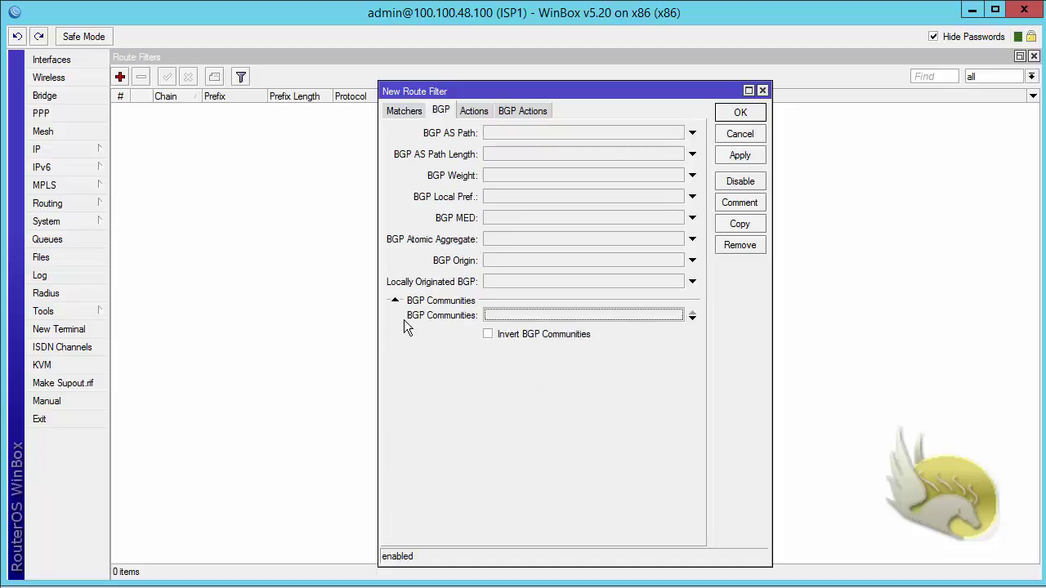
pyautogui.click(497, 317)
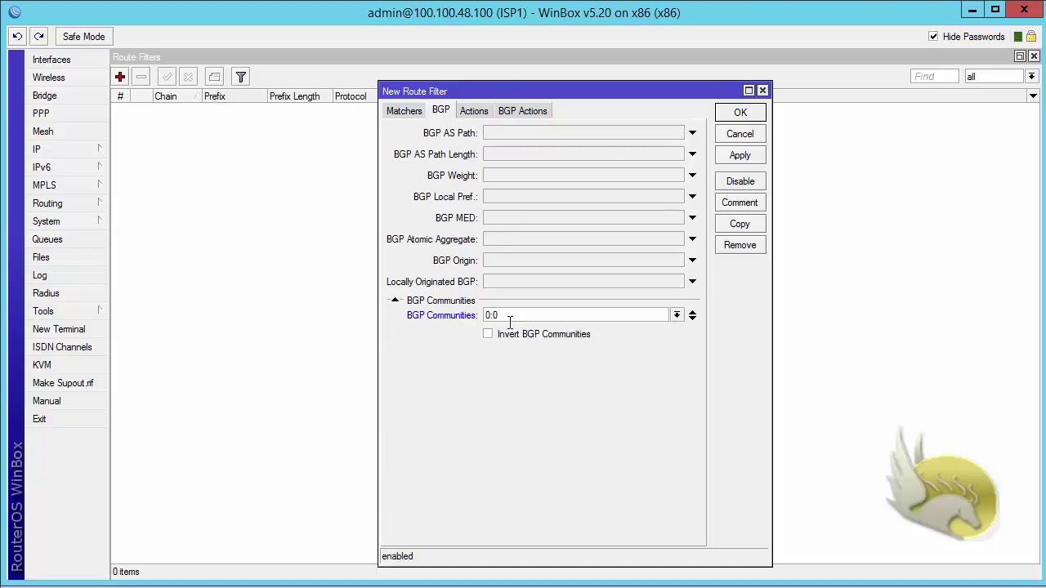
pyautogui.moveTo(510, 321); pyautogui.dragTo(438, 315)
pyautogui.write('12:12')
# Set the filter's action to accept with distance 220 and apply it.
pyautogui.click(474, 112)
pyautogui.click(691, 133)
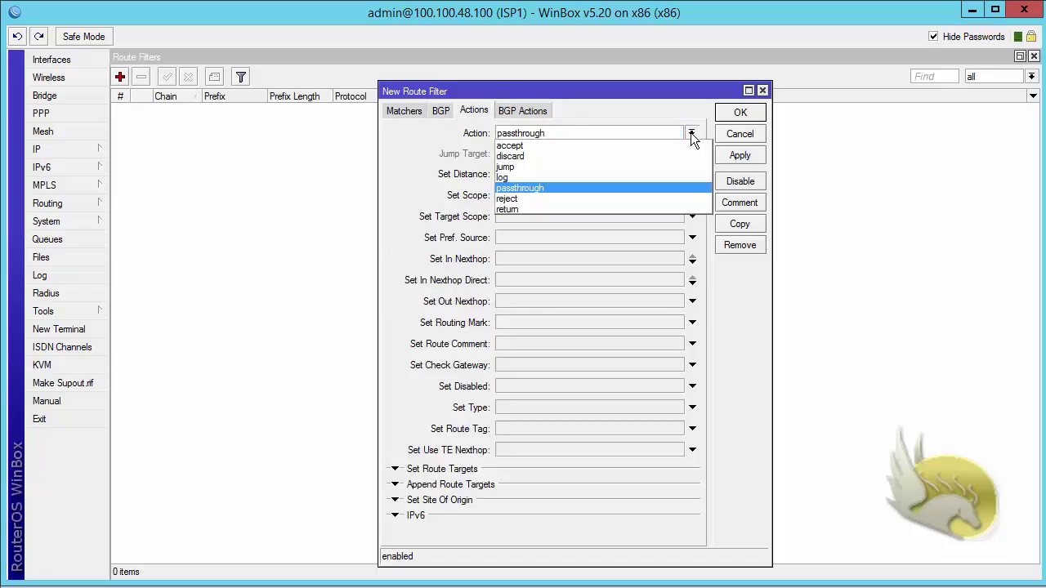
pyautogui.click(638, 145)
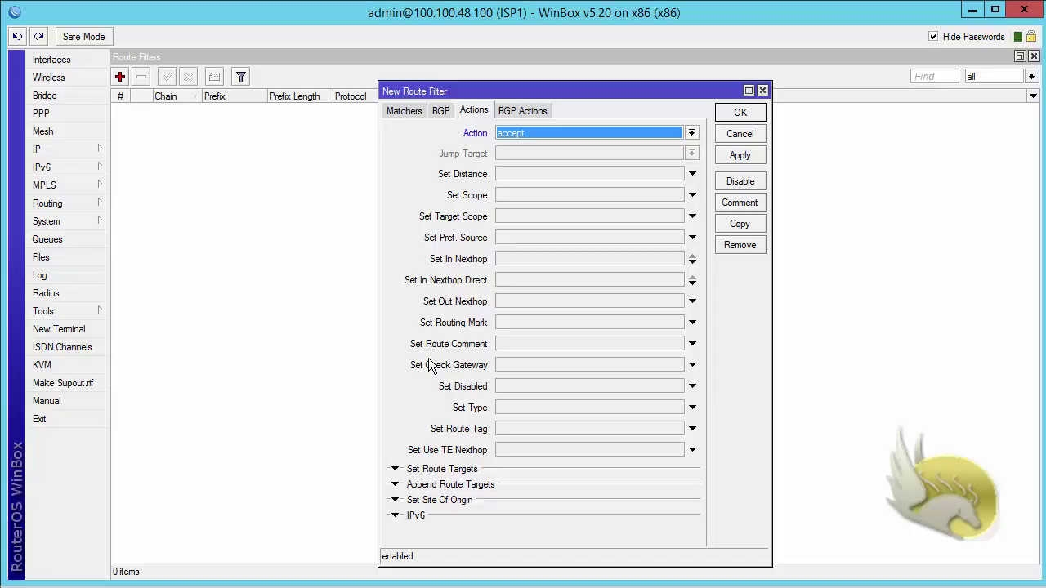
pyautogui.click(507, 174)
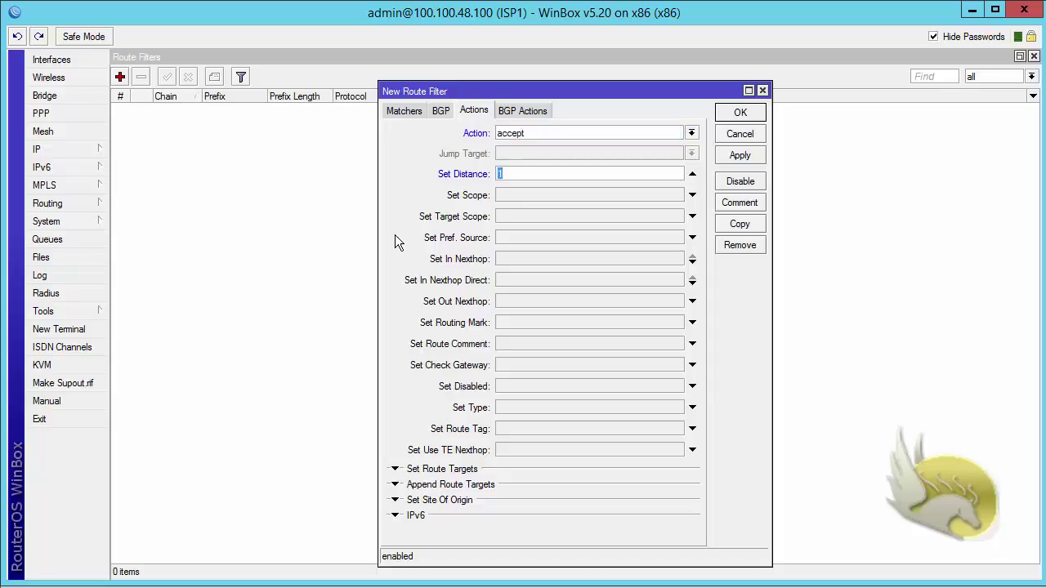
pyautogui.write('220')
pyautogui.click(731, 157)
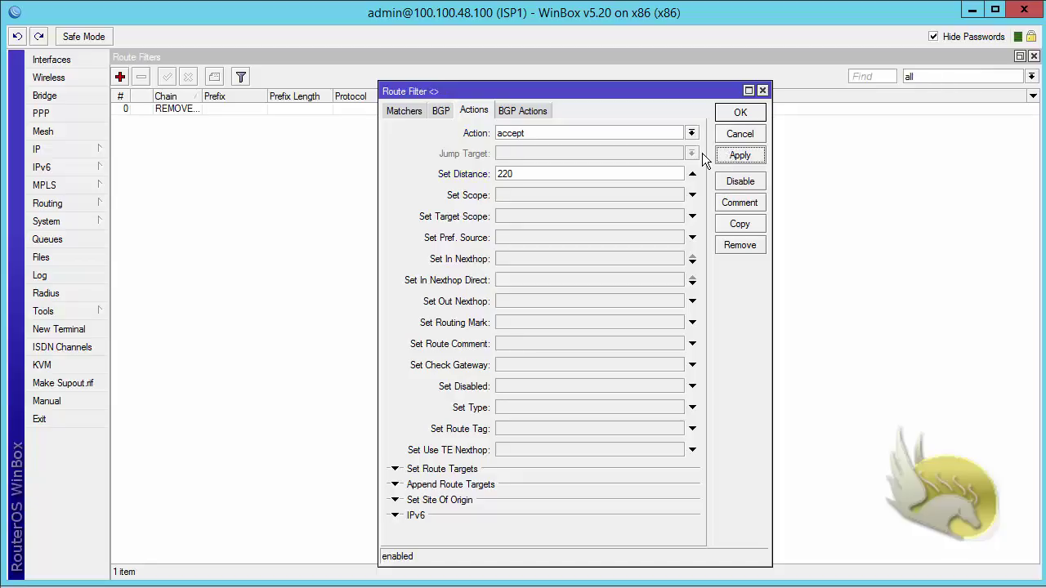
# Close the saved filter and switch to the Paint topology diagram.
pyautogui.click(541, 110)
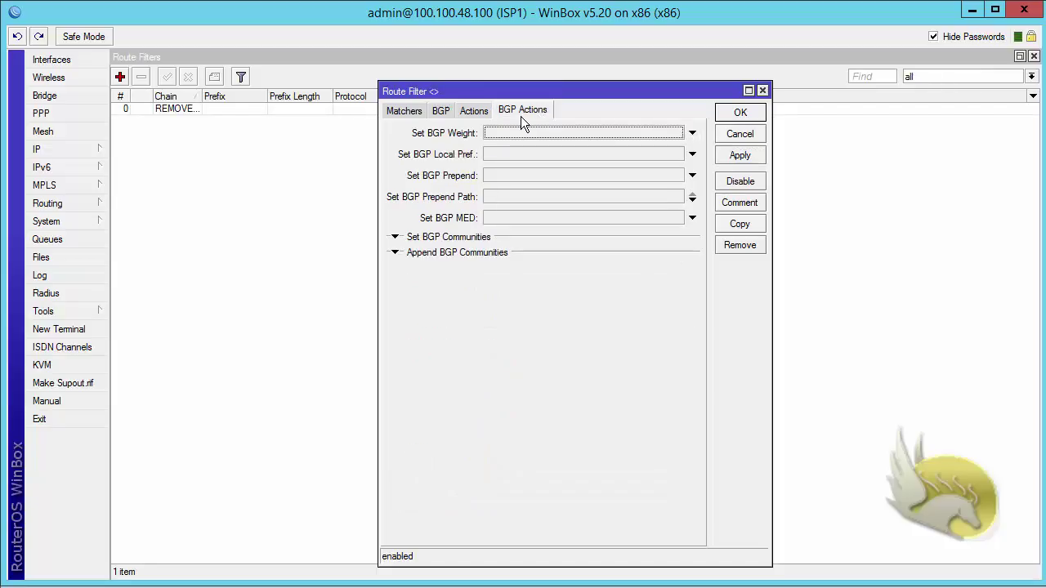
pyautogui.click(473, 111)
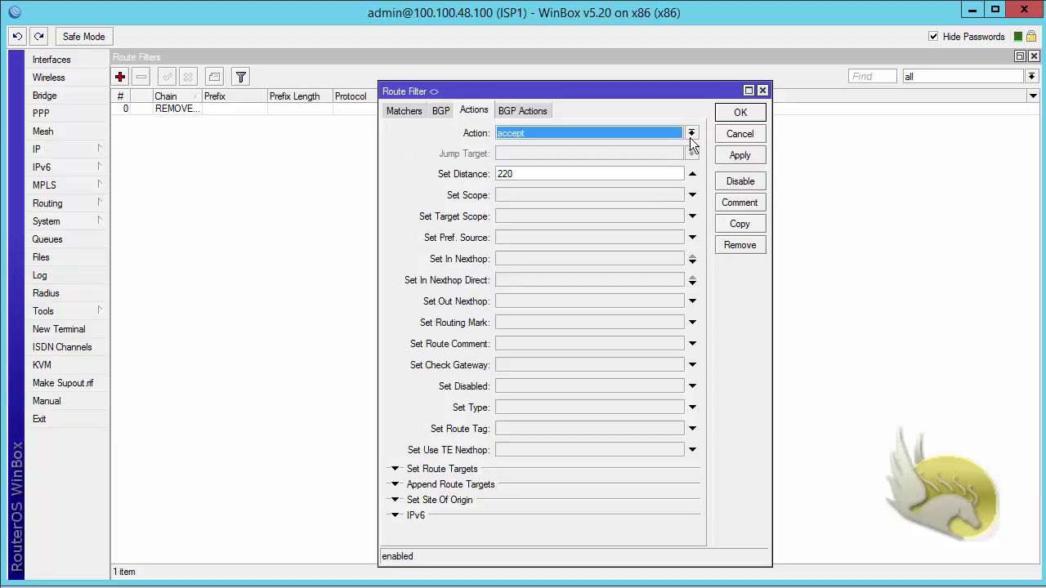
pyautogui.click(737, 114)
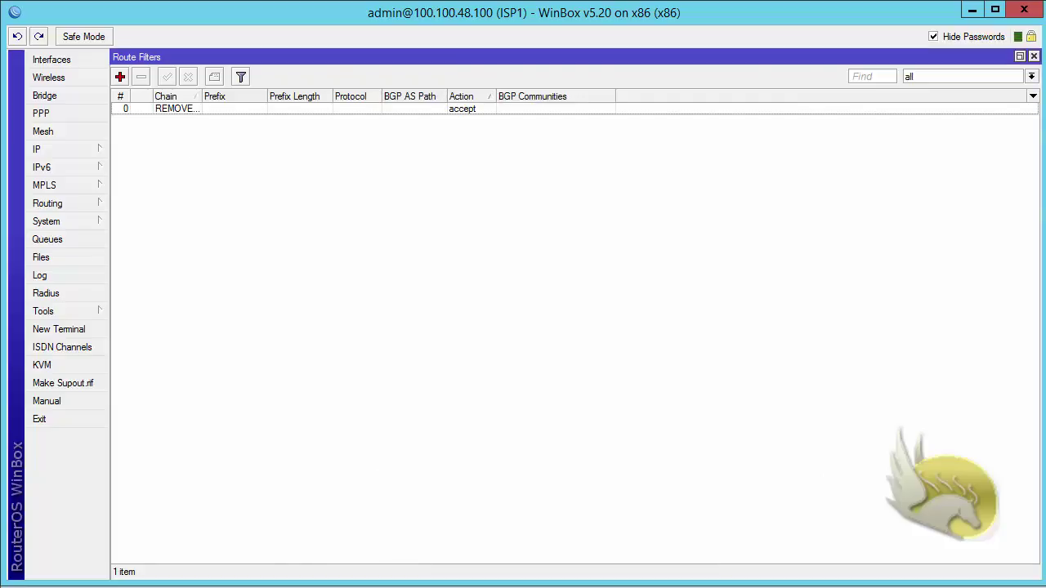
pyautogui.hotkey('alt', 'Tab')
# On ISP1, set BGP peer R3's In Filter to REMOVE_BY_COMMUNITY.
pyautogui.click(78, 204)
pyautogui.click(150, 222)
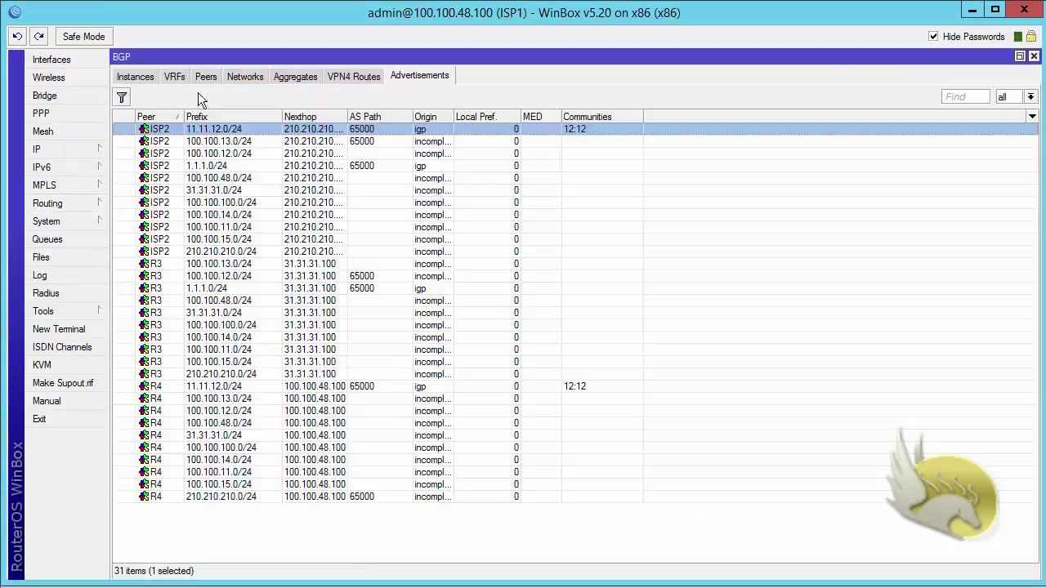
pyautogui.click(205, 77)
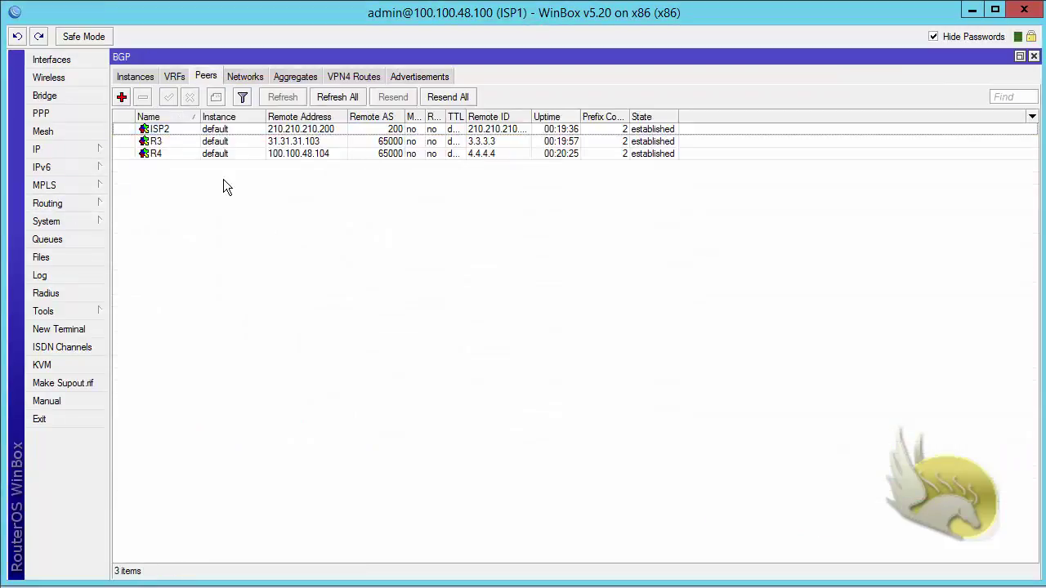
pyautogui.doubleClick(175, 142)
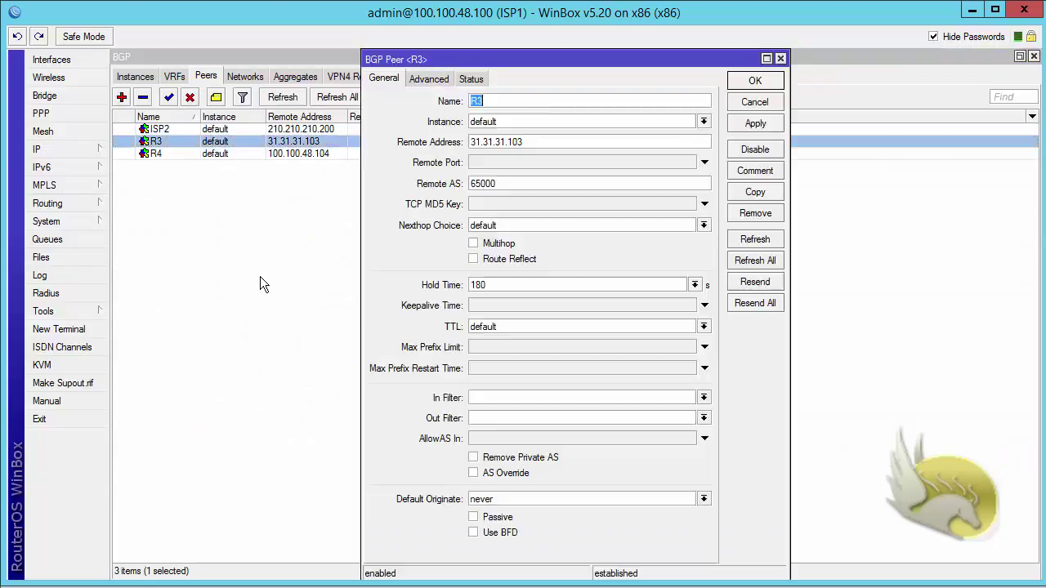
pyautogui.click(703, 398)
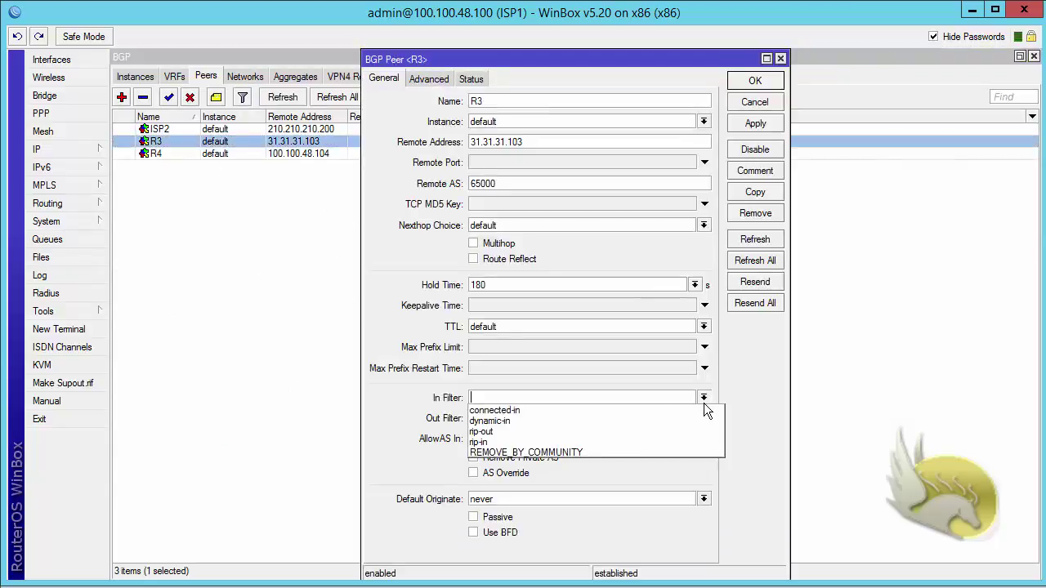
pyautogui.click(691, 452)
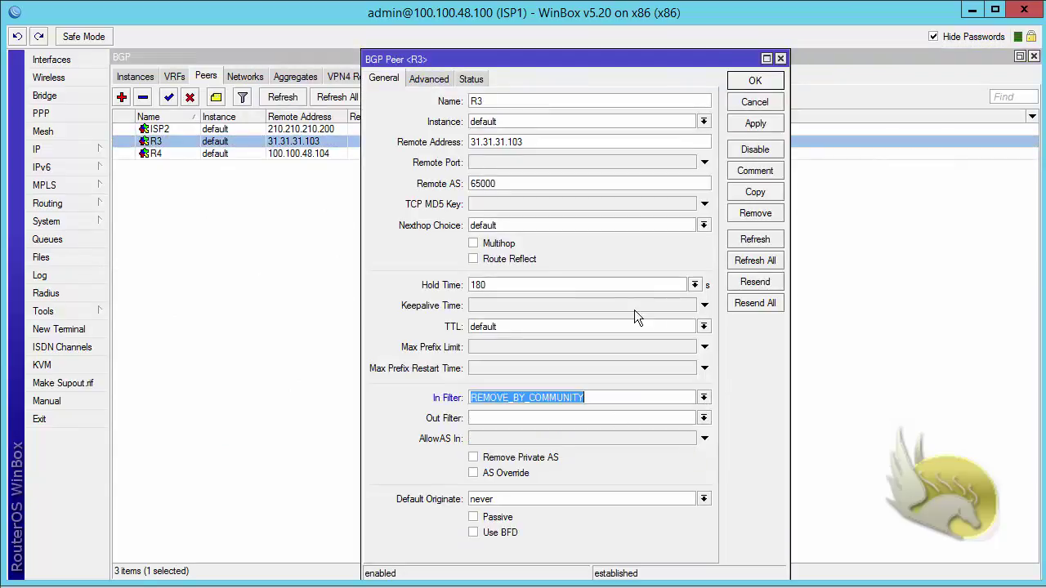
pyautogui.click(755, 80)
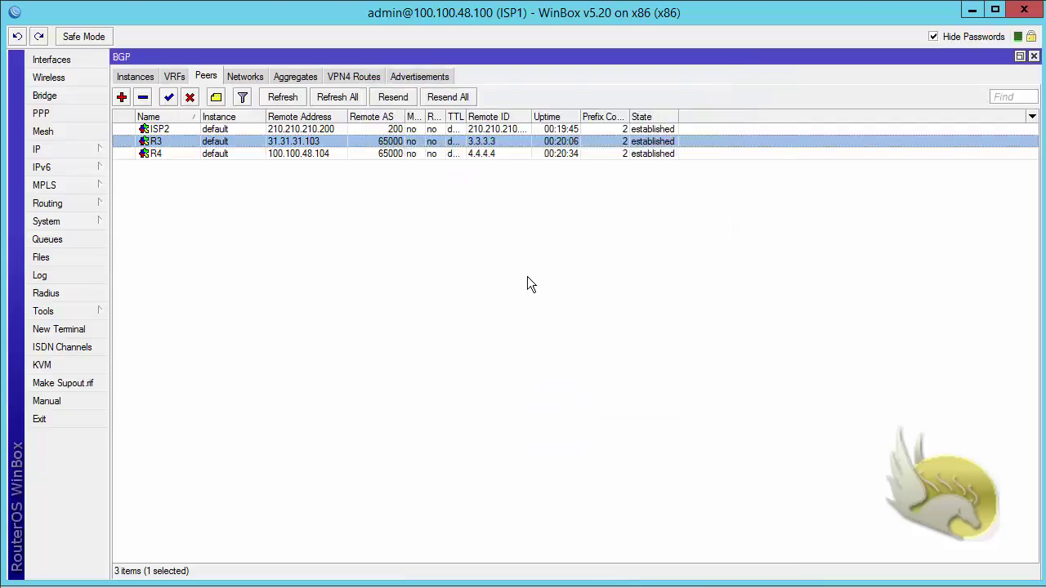
# Set BGP peer R4's In Filter to REMOVE_BY_COMMUNITY as well.
pyautogui.doubleClick(174, 152)
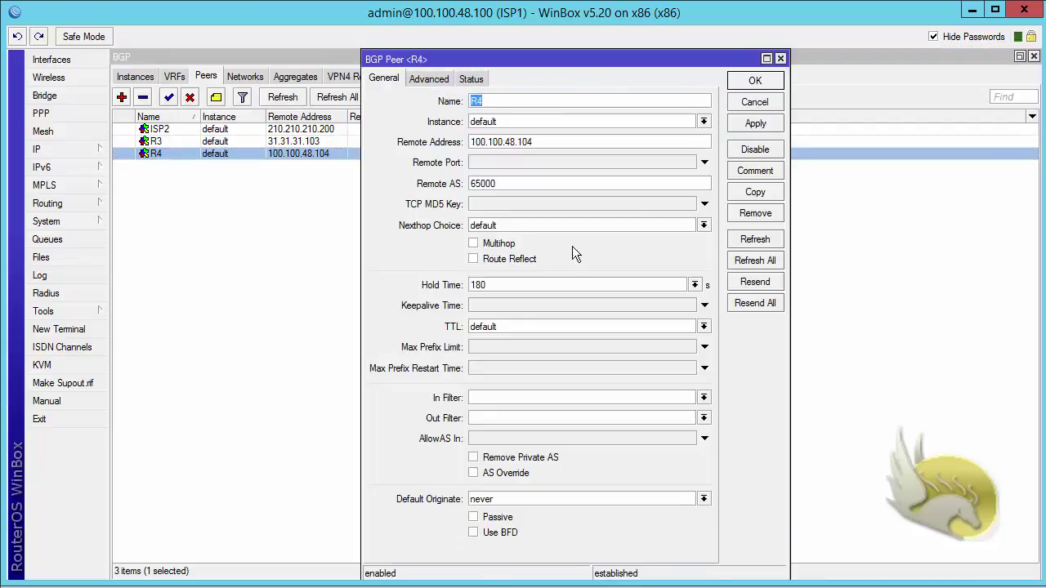
pyautogui.click(703, 398)
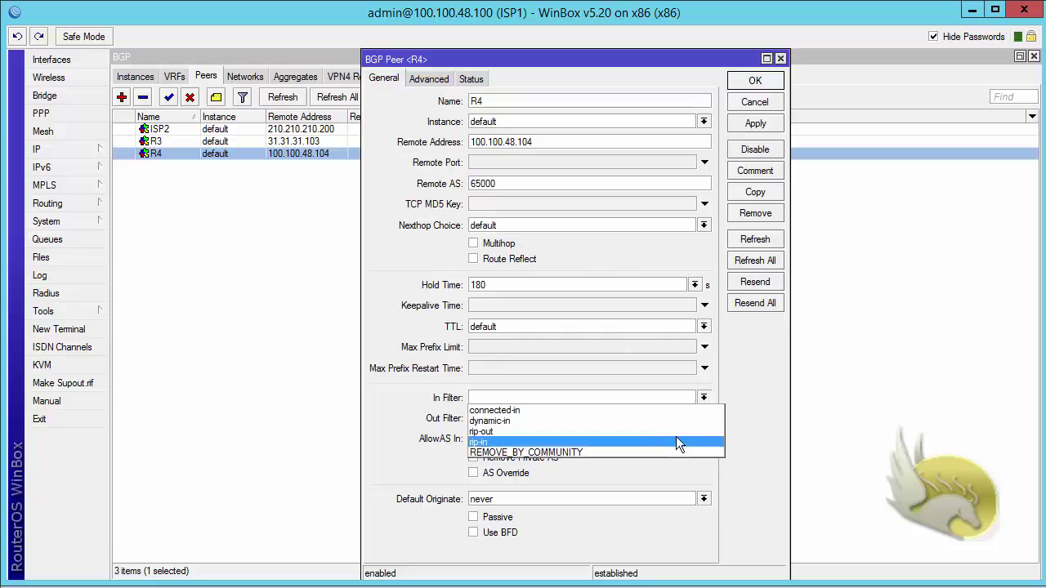
pyautogui.click(673, 451)
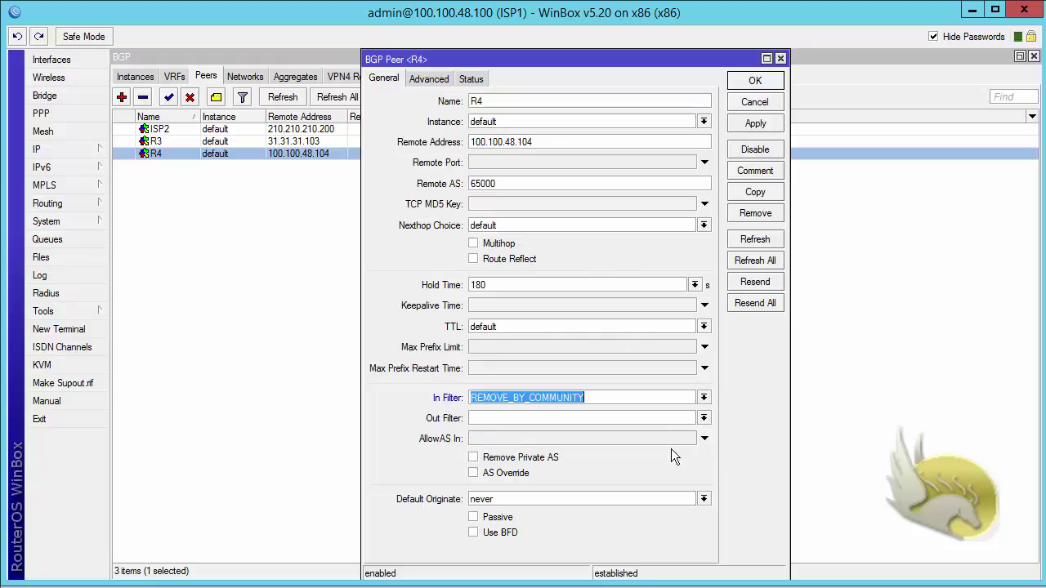
pyautogui.click(730, 85)
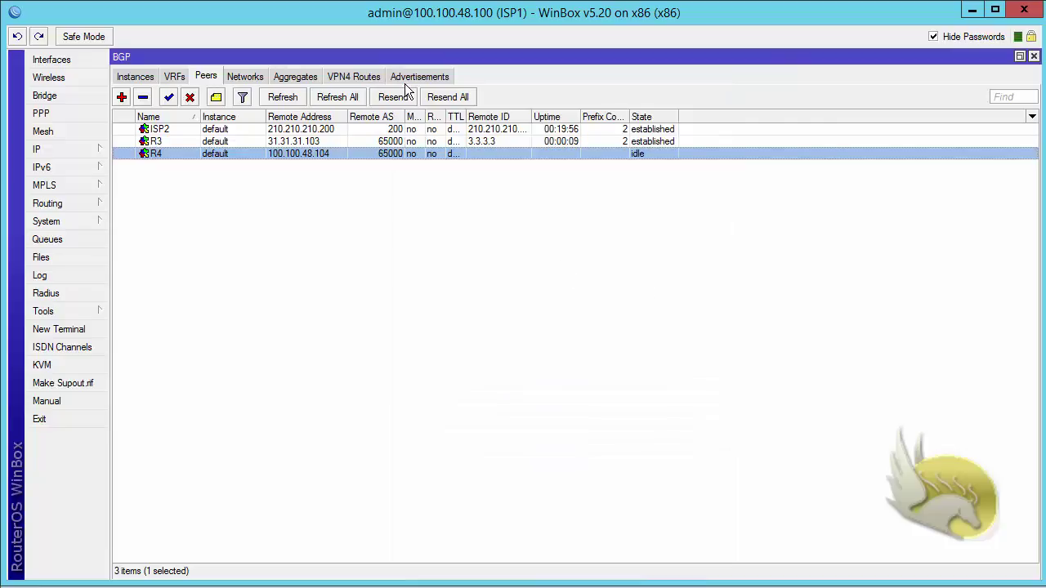
pyautogui.click(71, 155)
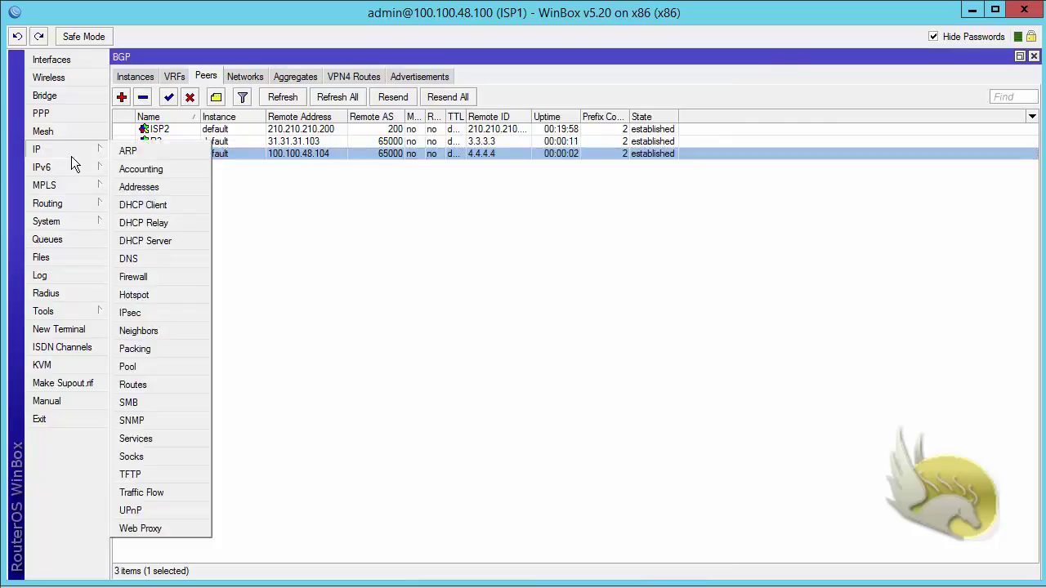
# Check both 11.11.12.0/24 routes in the routing table now show distance 220.
pyautogui.click(159, 380)
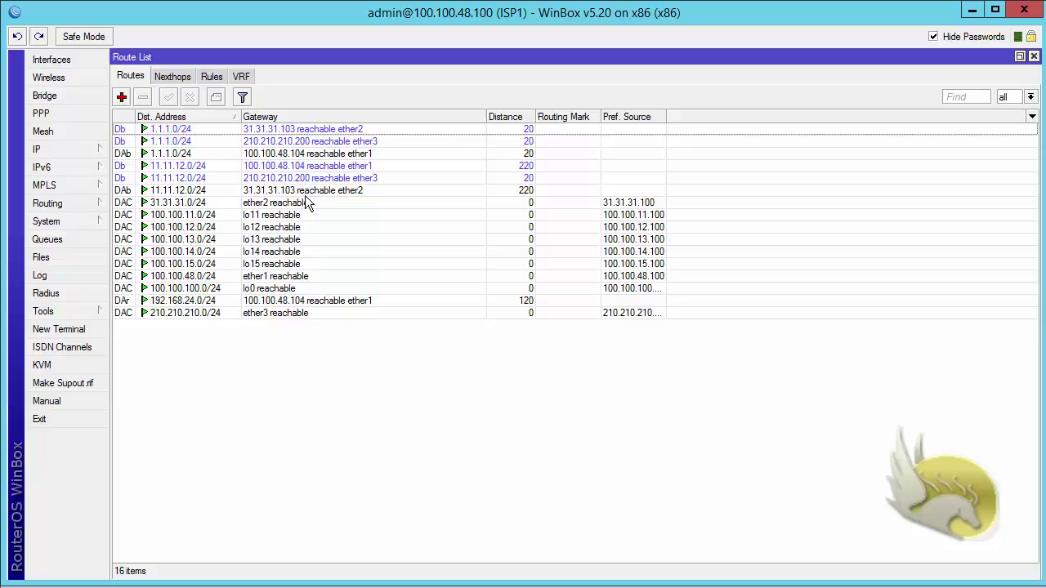
pyautogui.click(202, 168)
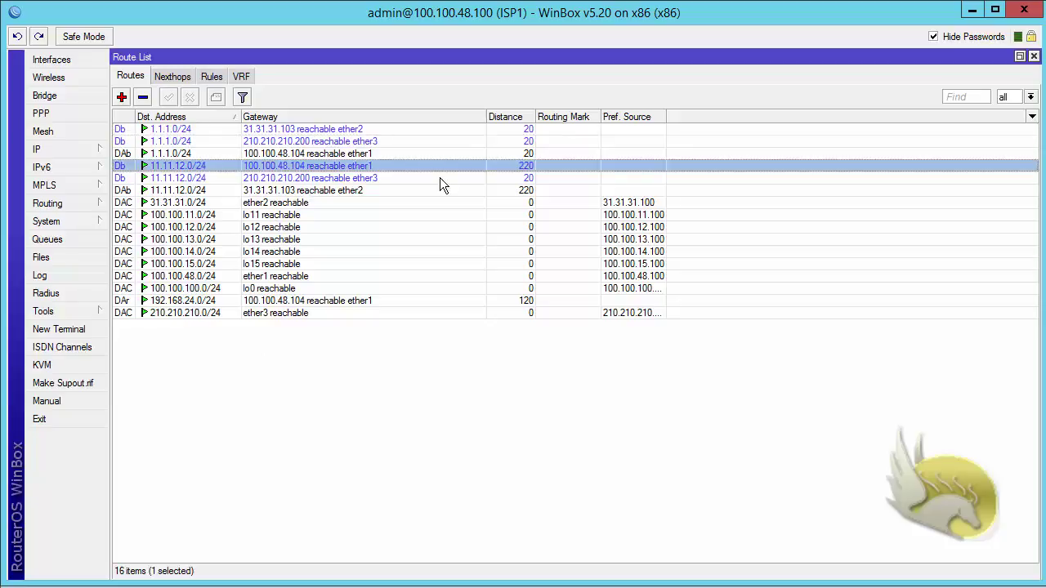
pyautogui.keyDown('ctrl'); pyautogui.click(524, 190); pyautogui.keyUp('ctrl')
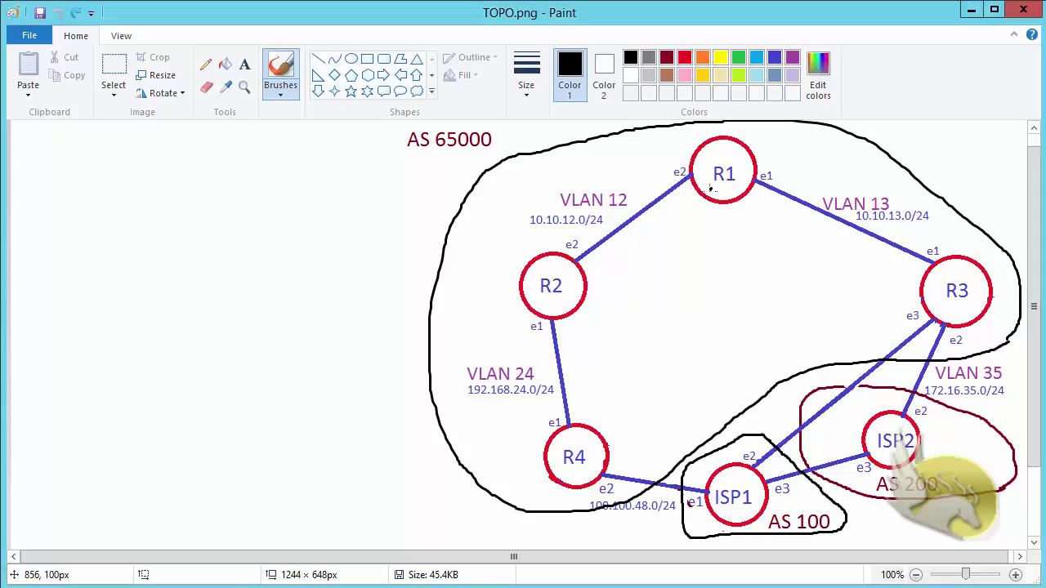
# Replace a trial R1-to-R2 arrow with a freehand loop around R1 and R2.
pyautogui.moveTo(713, 190)
pyautogui.mouseDown()
pyautogui.moveTo(584, 272)
pyautogui.moveTo(598, 277)
pyautogui.mouseUp()
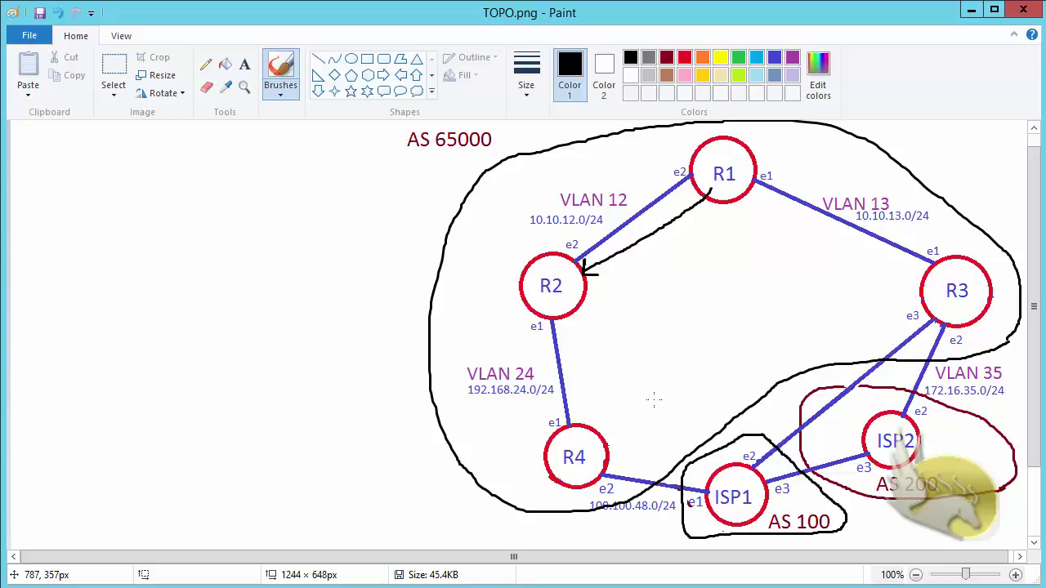
pyautogui.hotkey('ctrl', 'z')
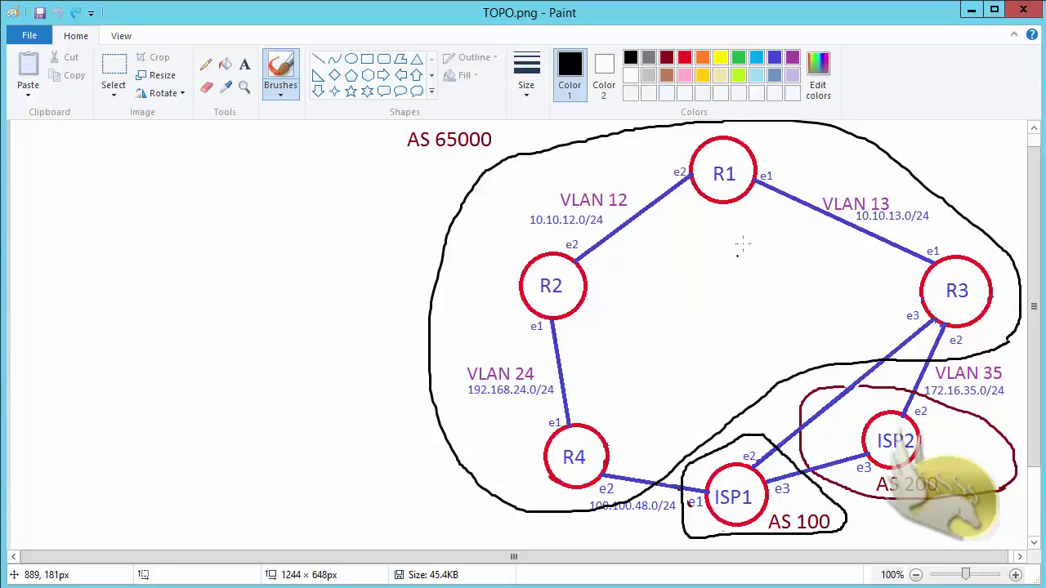
pyautogui.moveTo(807, 188)
pyautogui.mouseDown()
pyautogui.moveTo(655, 320)
pyautogui.moveTo(533, 341)
pyautogui.moveTo(489, 278)
pyautogui.moveTo(536, 182)
pyautogui.moveTo(659, 134)
pyautogui.moveTo(755, 135)
pyautogui.moveTo(805, 190)
pyautogui.mouseUp()
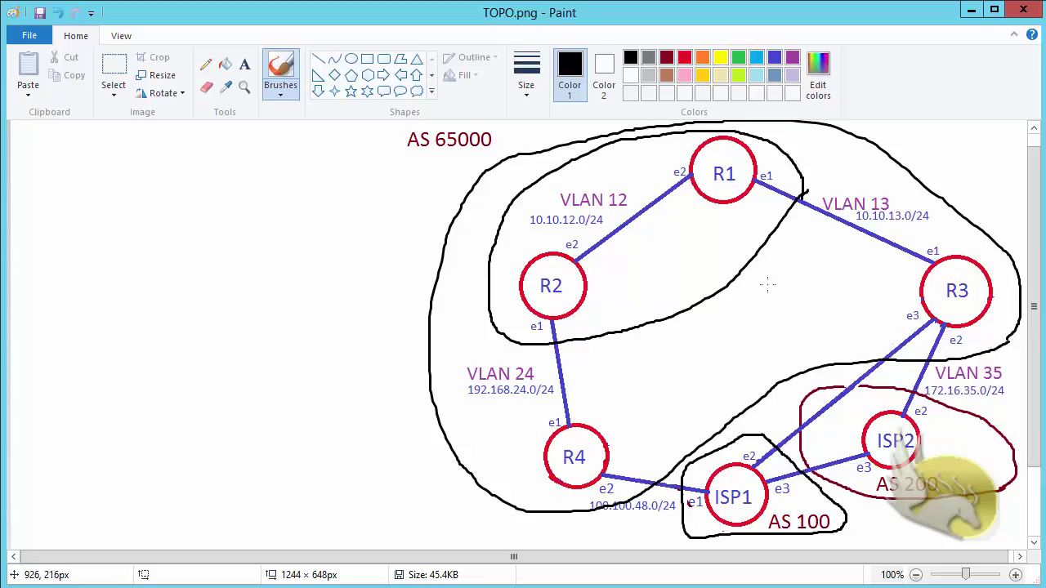